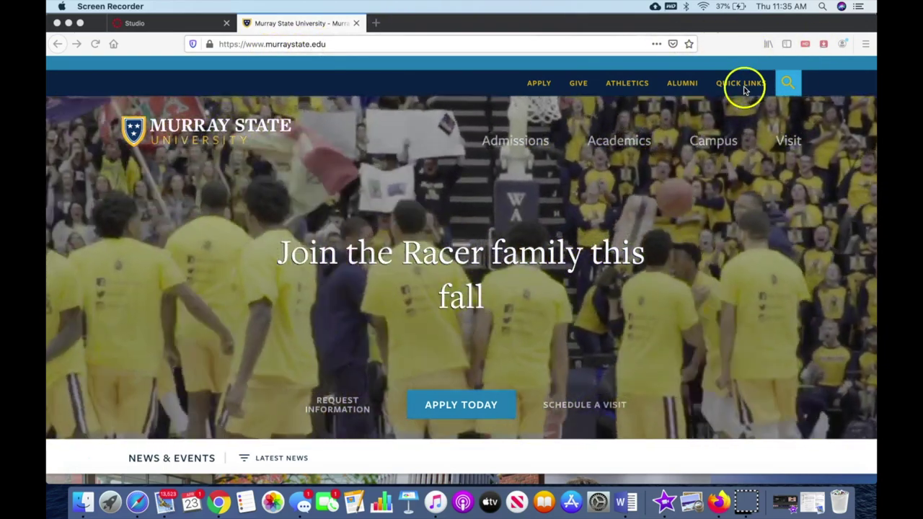
- Open the myGate login page from the Murray State University quick links
{"action": "left_click", "coordinate": [744, 88]}
{"action": "left_click", "coordinate": [743, 87]}
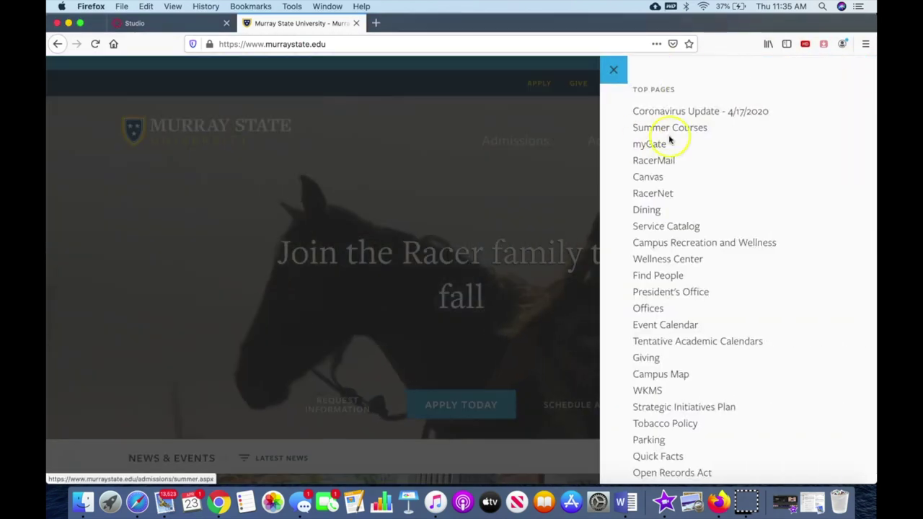
{"action": "left_click", "coordinate": [657, 145]}
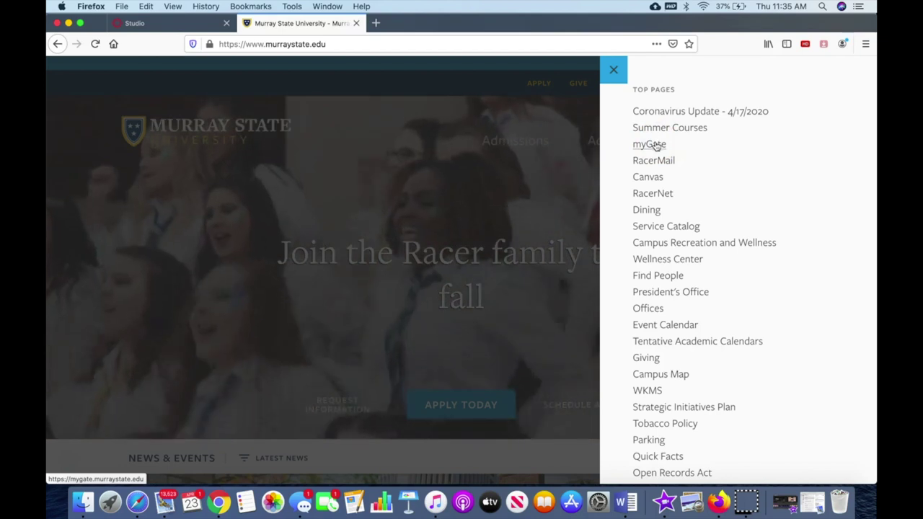
{"action": "left_click", "coordinate": [658, 146]}
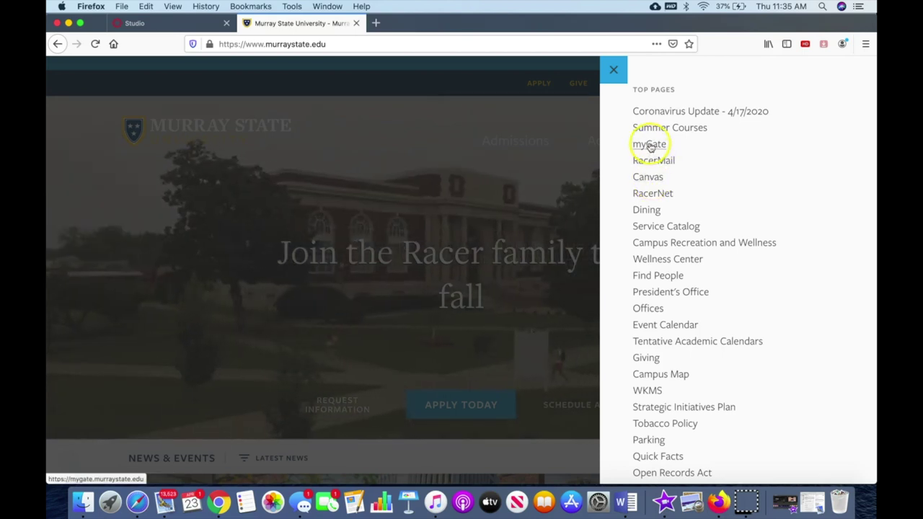
{"action": "left_click", "coordinate": [649, 144]}
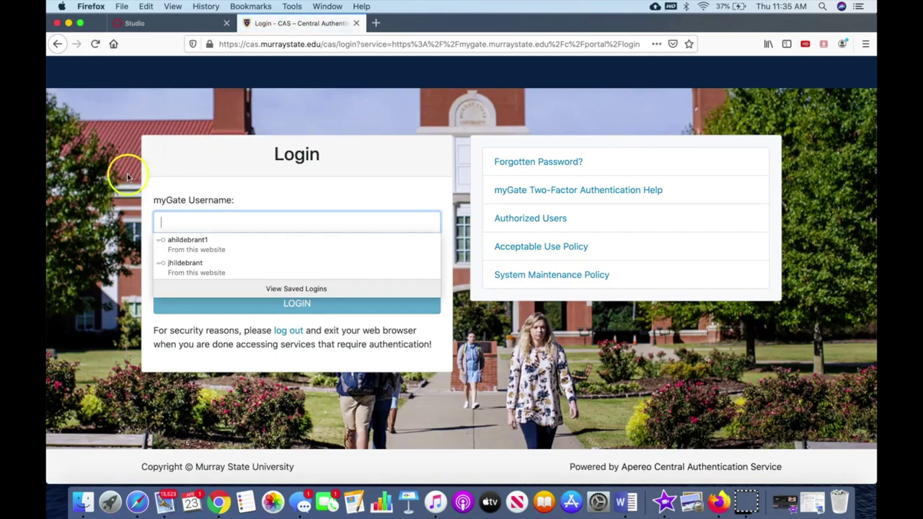
- Log in to myGate with the saved username and account password, and authenticate with a Duo Push
{"action": "left_click", "coordinate": [119, 184]}
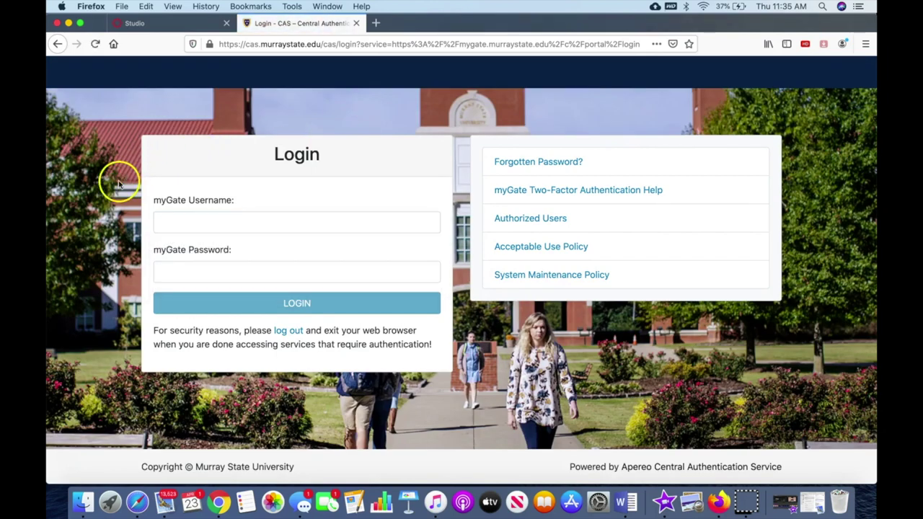
{"action": "left_click", "coordinate": [207, 220]}
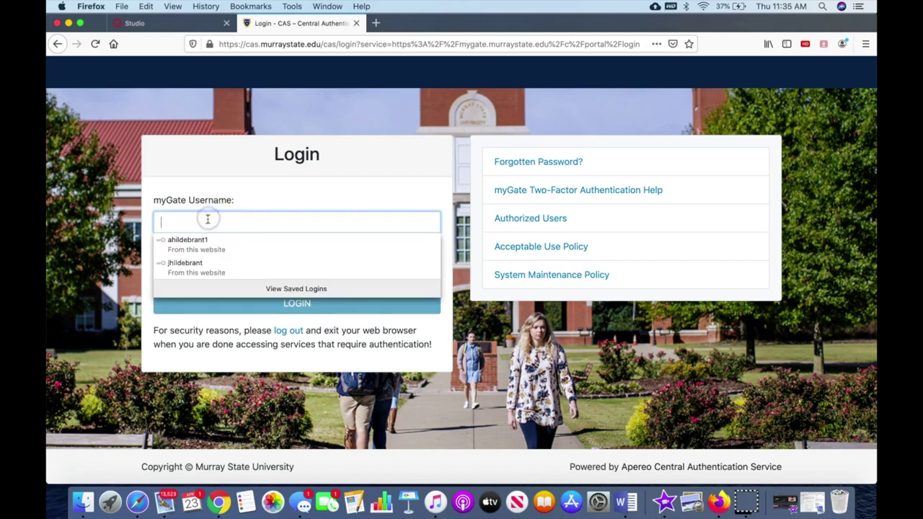
{"action": "left_click", "coordinate": [206, 269]}
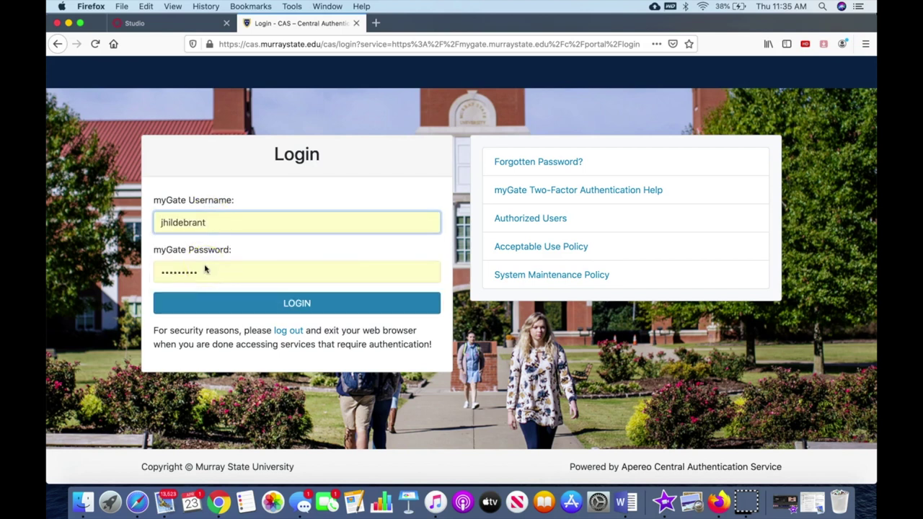
{"action": "left_click", "coordinate": [207, 272]}
{"action": "key", "text": "BackSpace"}
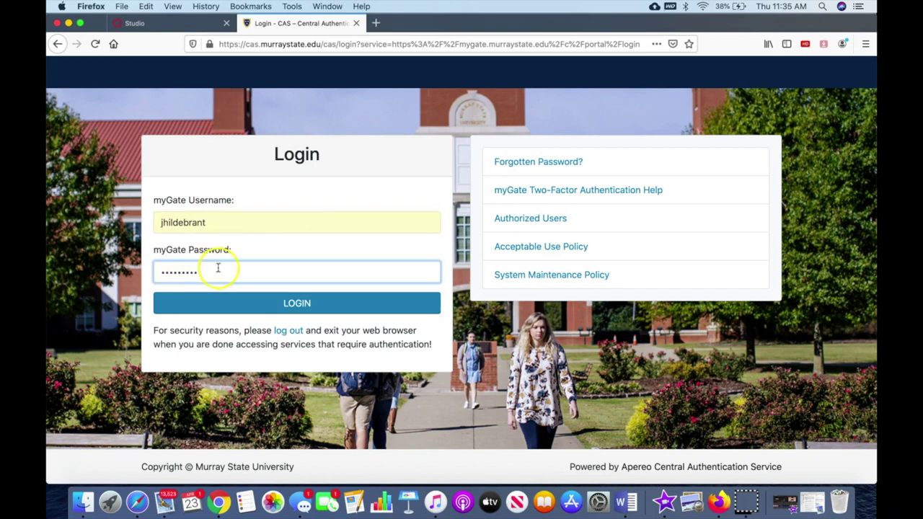
{"action": "left_click", "coordinate": [286, 307]}
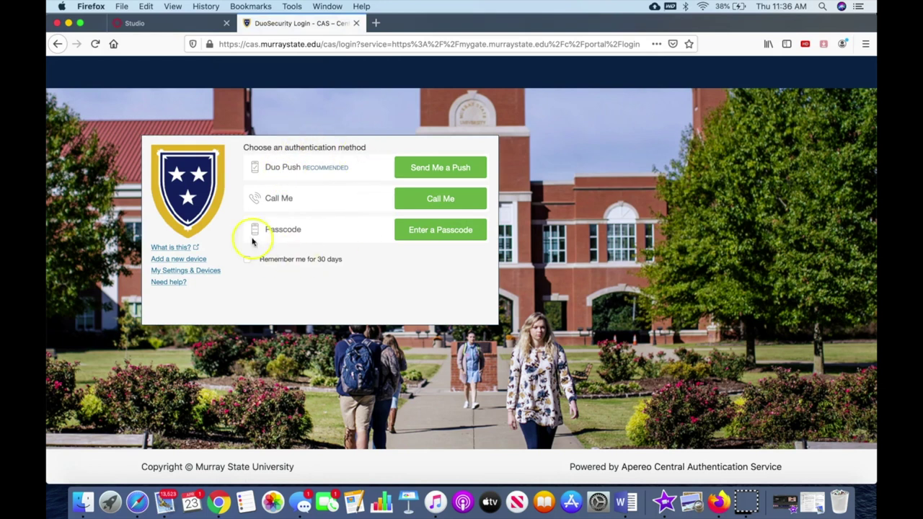
{"action": "left_click", "coordinate": [415, 168]}
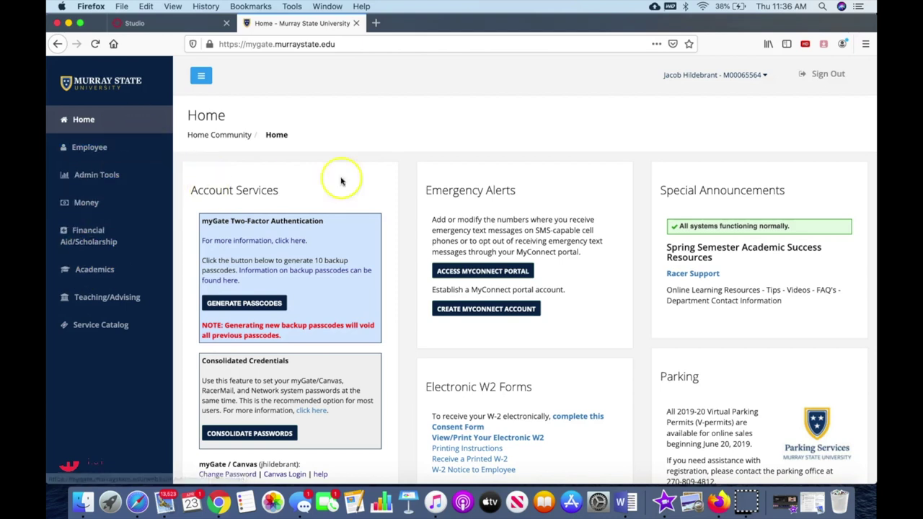
- Review the Account Services options on the home page and open the Academics page
{"action": "scroll", "coordinate": [365, 180], "scroll_direction": "down", "scroll_amount": 3}
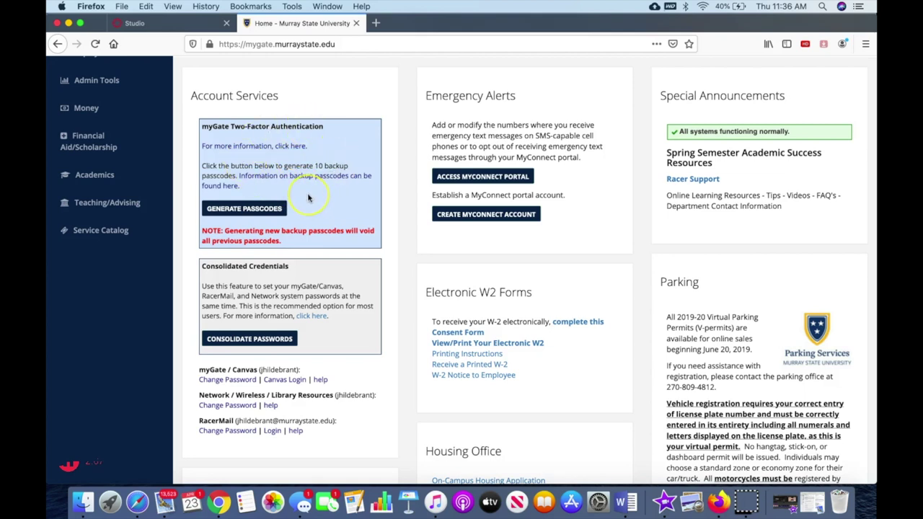
{"action": "scroll", "coordinate": [307, 198], "scroll_direction": "down", "scroll_amount": 2}
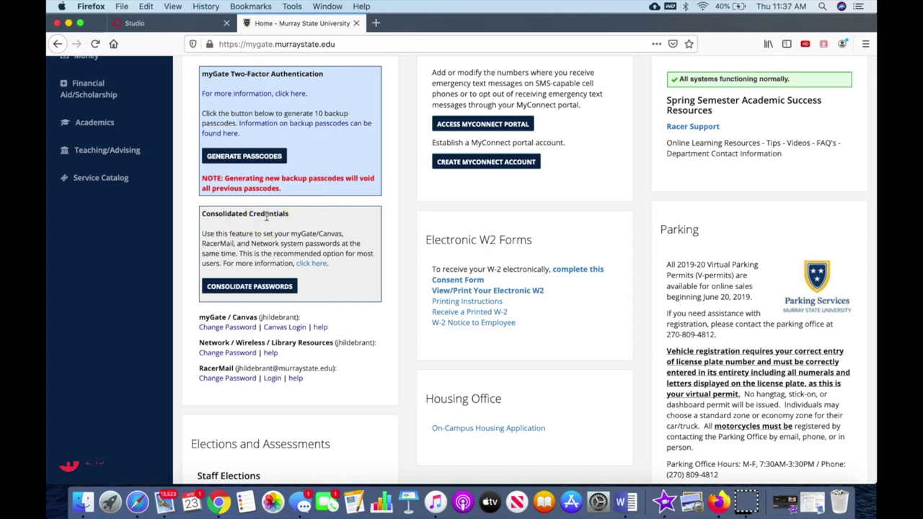
{"action": "scroll", "coordinate": [267, 216], "scroll_direction": "down", "scroll_amount": 1}
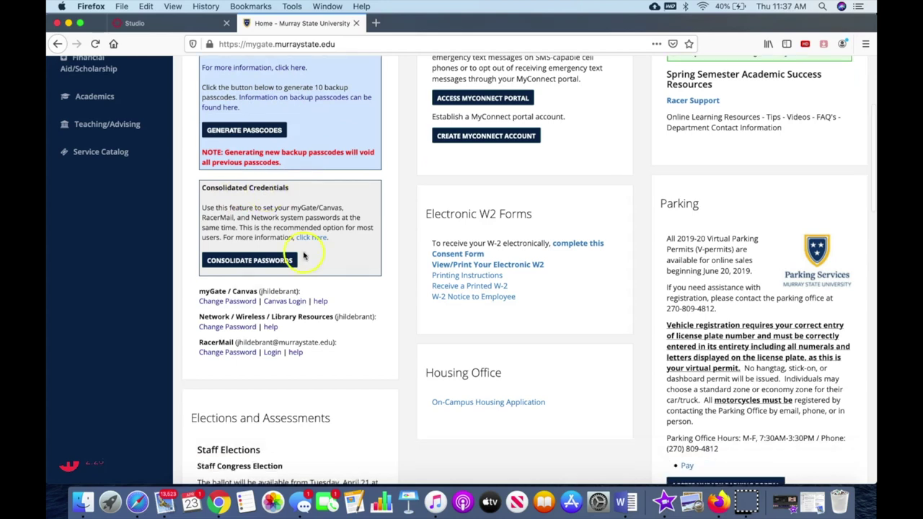
{"action": "left_click", "coordinate": [265, 267]}
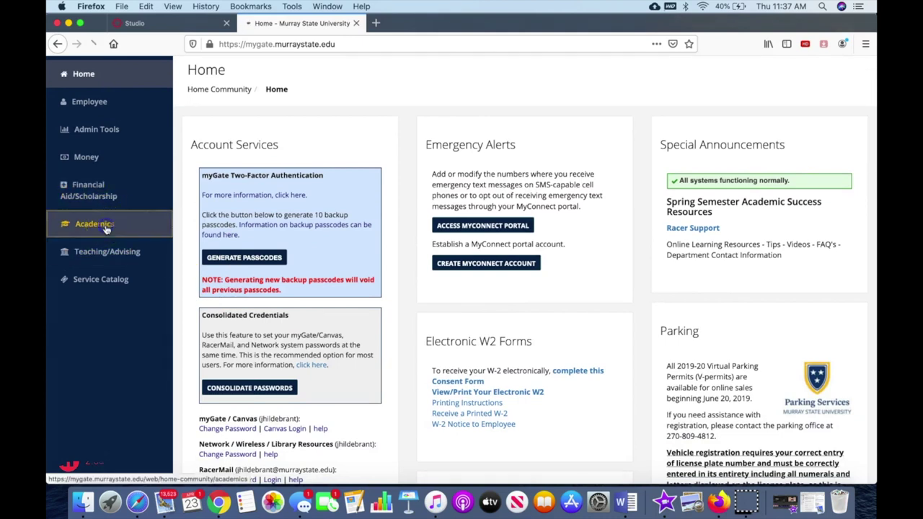
{"action": "left_click", "coordinate": [104, 228]}
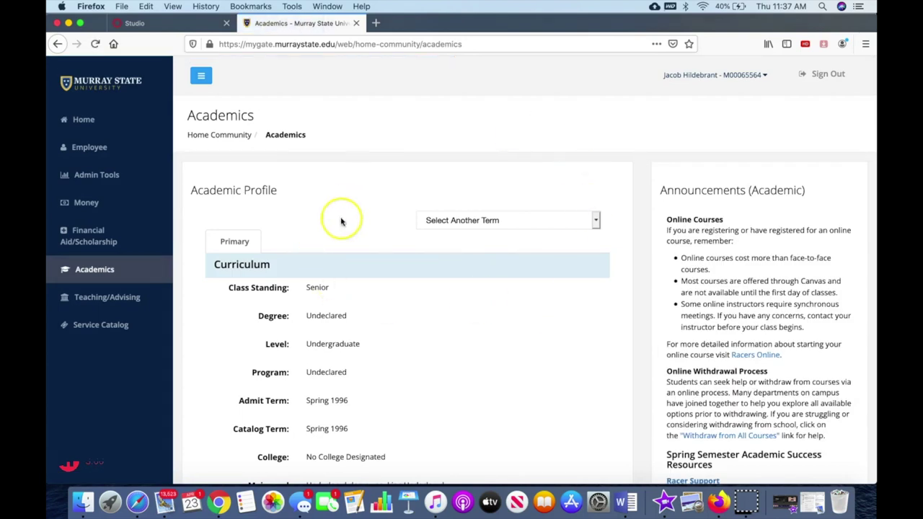
- Open Add or Drop Individual Classes from the Registration Tools on the Academics page
{"action": "scroll", "coordinate": [433, 325], "scroll_direction": "down", "scroll_amount": 10}
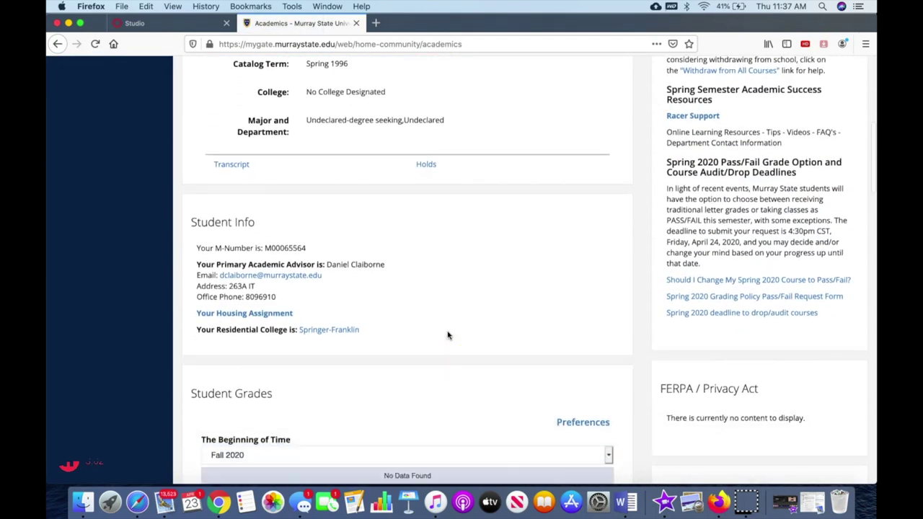
{"action": "scroll", "coordinate": [447, 335], "scroll_direction": "down", "scroll_amount": 2}
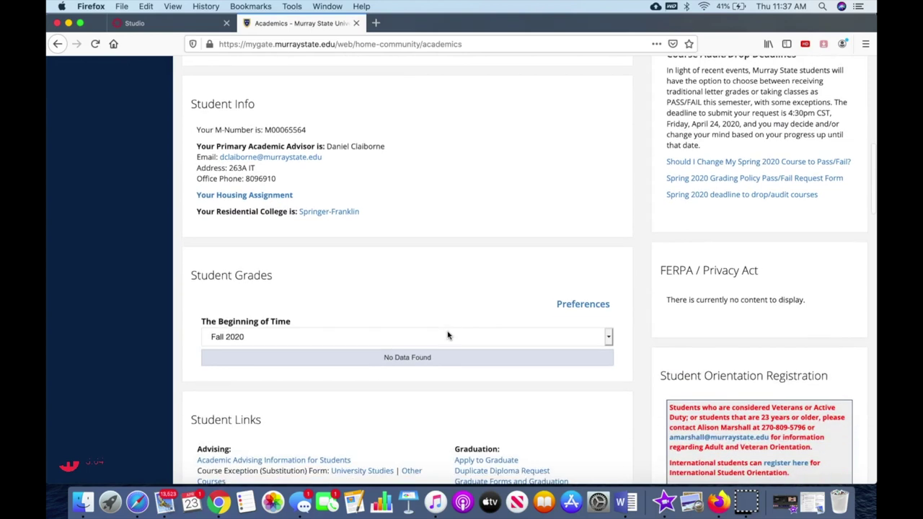
{"action": "scroll", "coordinate": [598, 253], "scroll_direction": "down", "scroll_amount": 5}
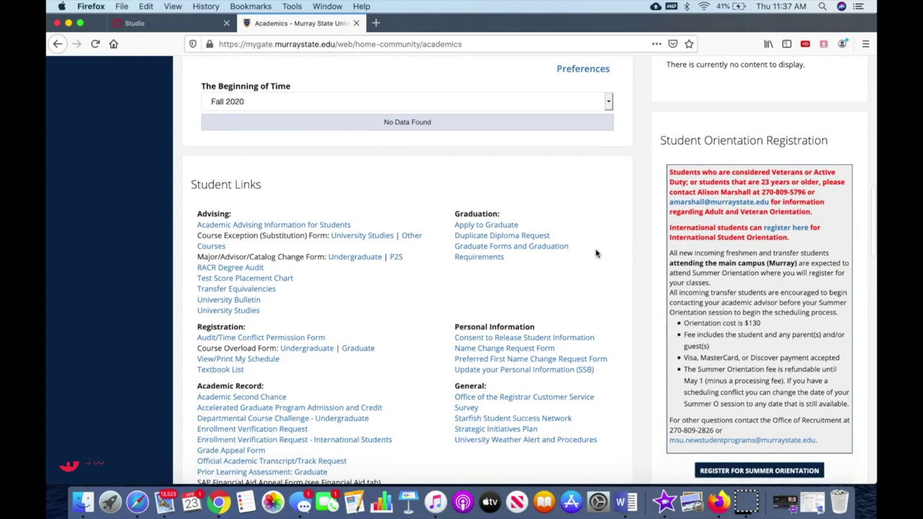
{"action": "scroll", "coordinate": [595, 253], "scroll_direction": "down", "scroll_amount": 11}
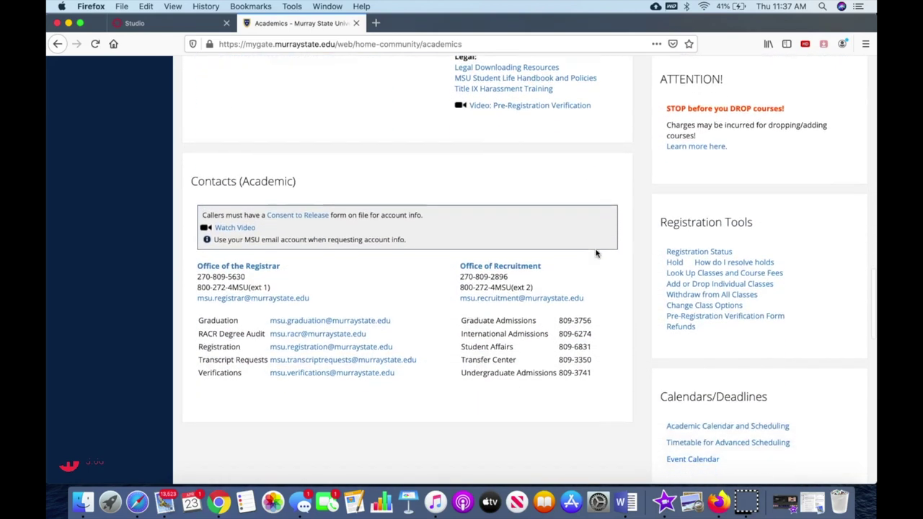
{"action": "scroll", "coordinate": [596, 253], "scroll_direction": "down", "scroll_amount": 2}
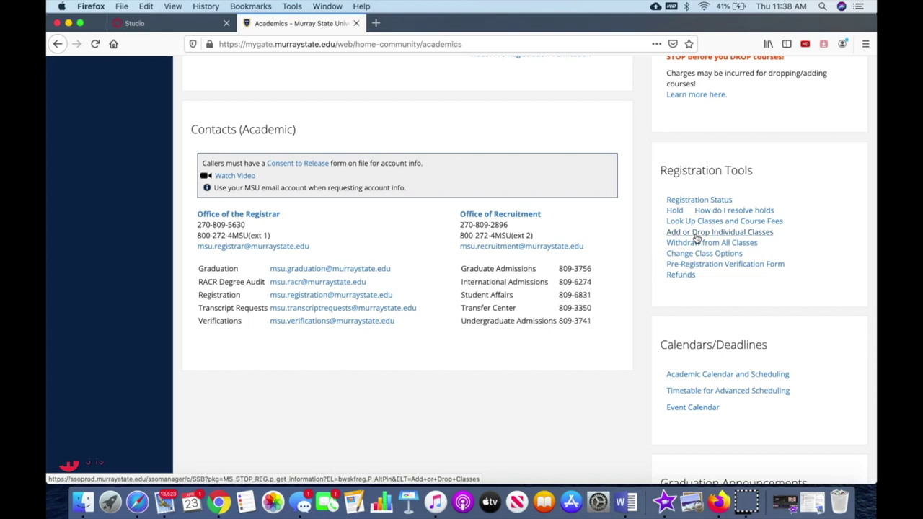
{"action": "left_click", "coordinate": [696, 235]}
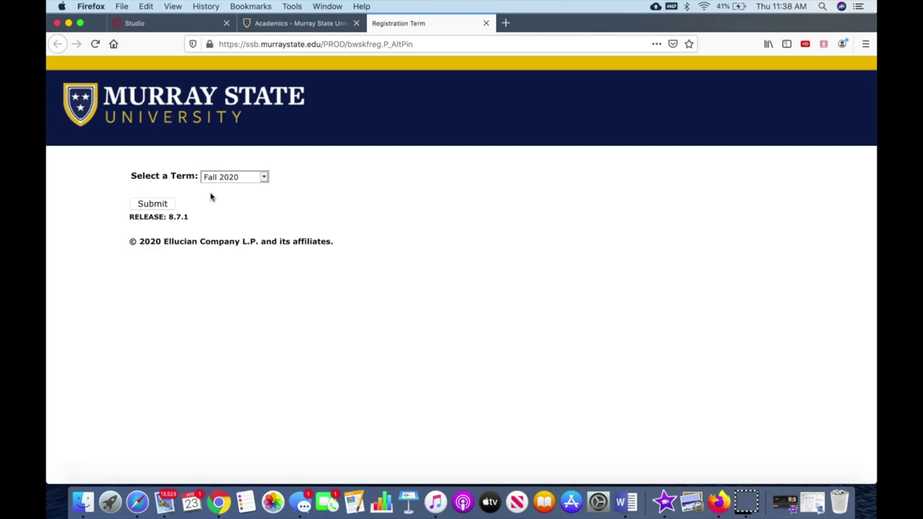
- Submit Fall 2020 as the registration term
{"action": "left_click", "coordinate": [375, 240]}
{"action": "left_click", "coordinate": [243, 177]}
{"action": "left_click", "coordinate": [145, 202]}
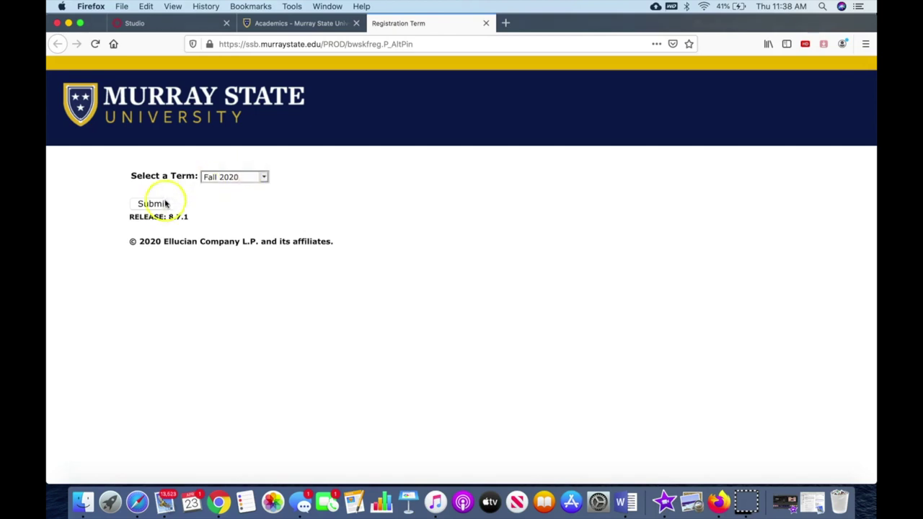
{"action": "left_click", "coordinate": [153, 205]}
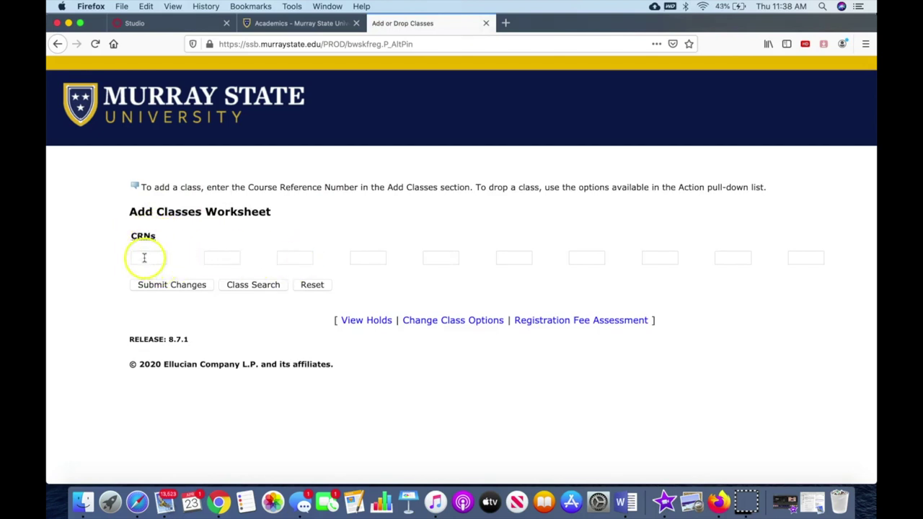
{"action": "left_click", "coordinate": [153, 257]}
{"action": "left_click", "coordinate": [215, 257]}
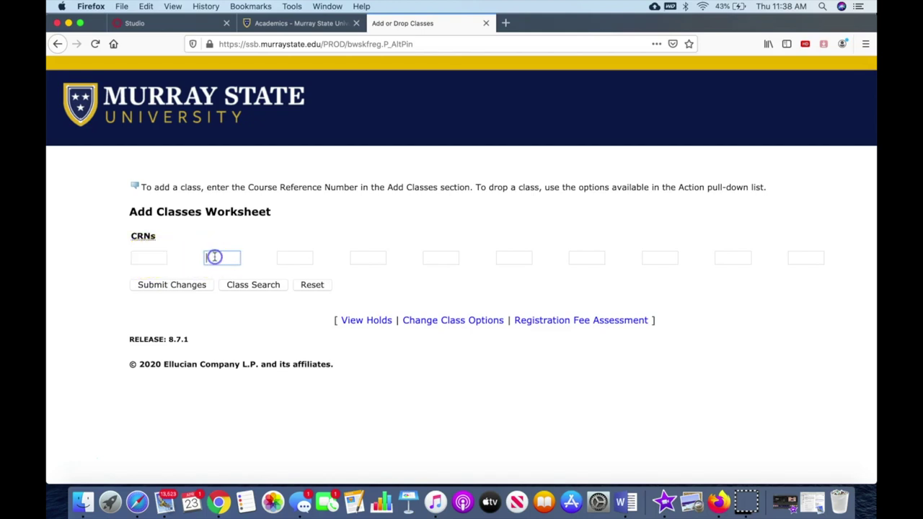
{"action": "left_click", "coordinate": [152, 237]}
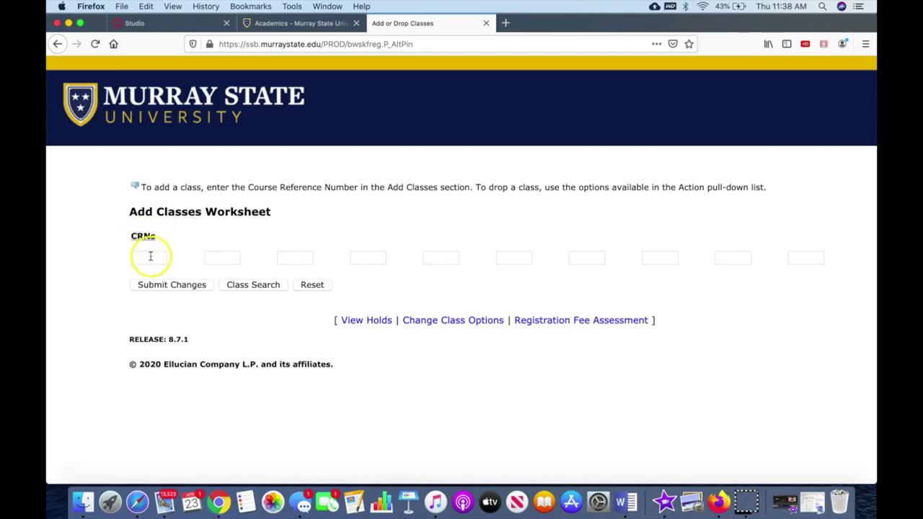
{"action": "left_click", "coordinate": [151, 256]}
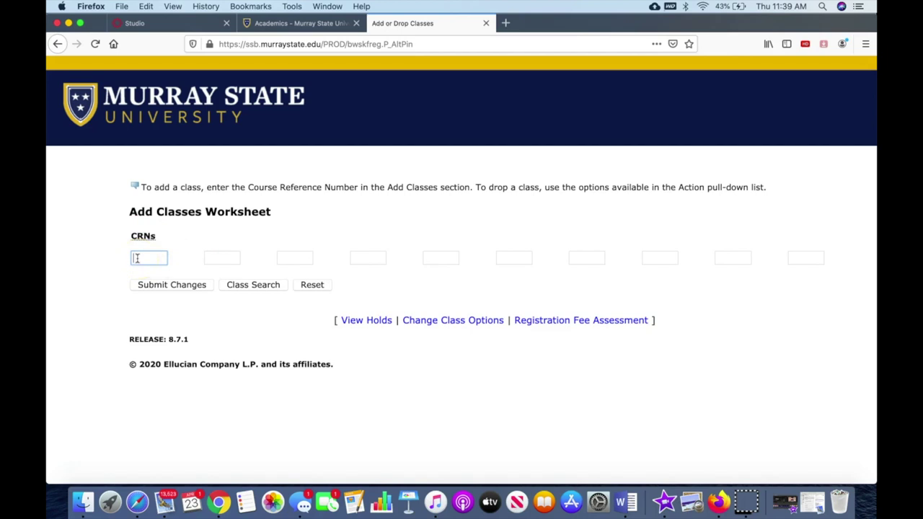
{"action": "left_click", "coordinate": [222, 257]}
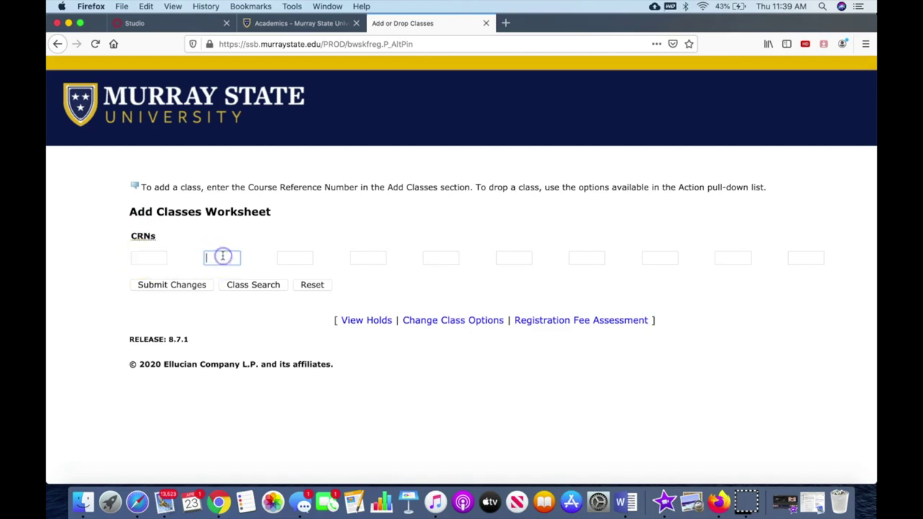
{"action": "left_click", "coordinate": [295, 260]}
{"action": "left_click", "coordinate": [364, 257]}
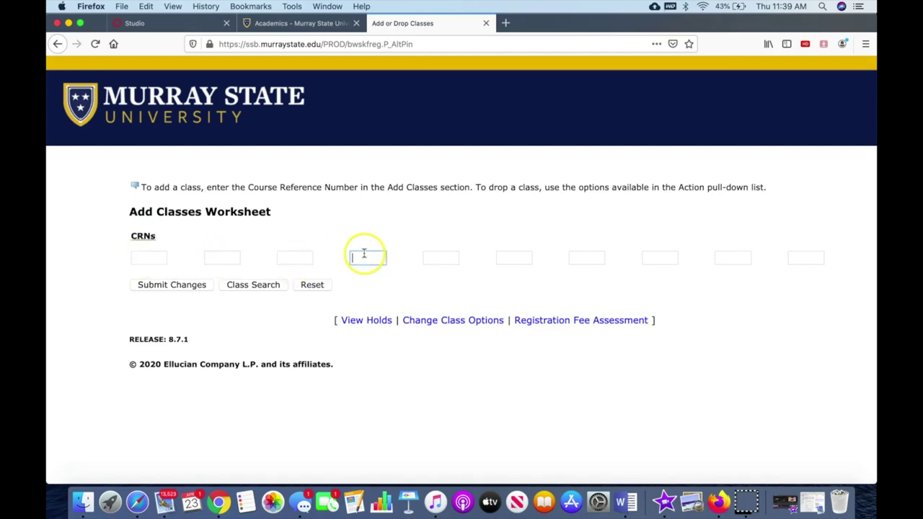
{"action": "left_click", "coordinate": [443, 256]}
{"action": "left_click", "coordinate": [507, 258]}
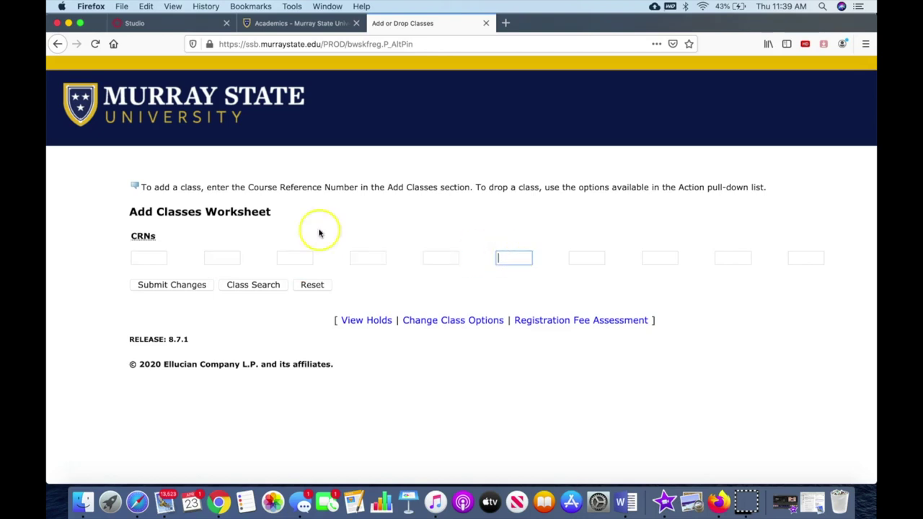
{"action": "left_click", "coordinate": [134, 256]}
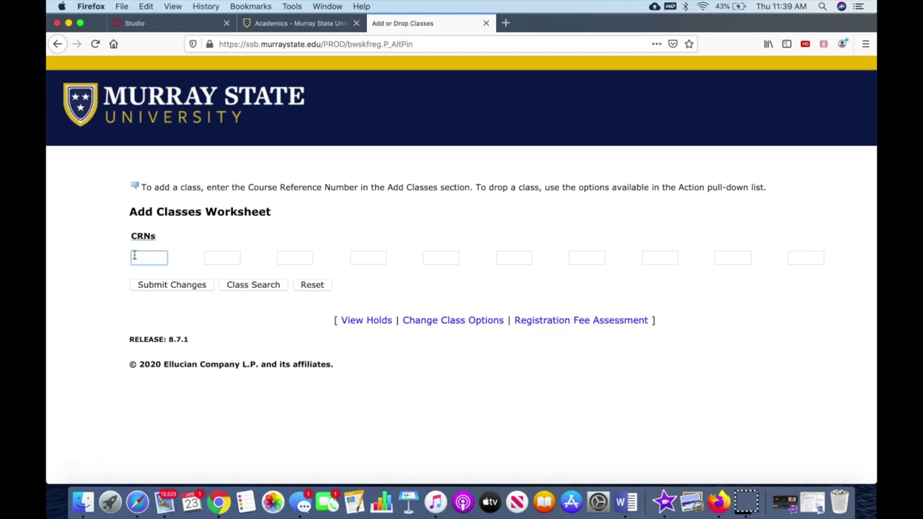
{"action": "left_click", "coordinate": [134, 256]}
- Use Class Search to look up the Fall 2020 courses for the subject EMT Electromechanical Tech
{"action": "left_click", "coordinate": [249, 286]}
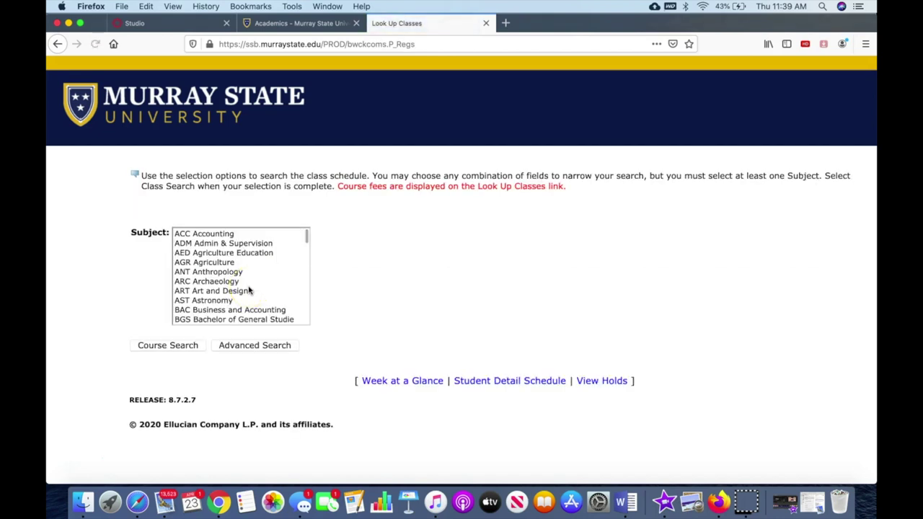
{"action": "scroll", "coordinate": [295, 282], "scroll_direction": "down", "scroll_amount": 1}
{"action": "scroll", "coordinate": [295, 282], "scroll_direction": "down", "scroll_amount": 8}
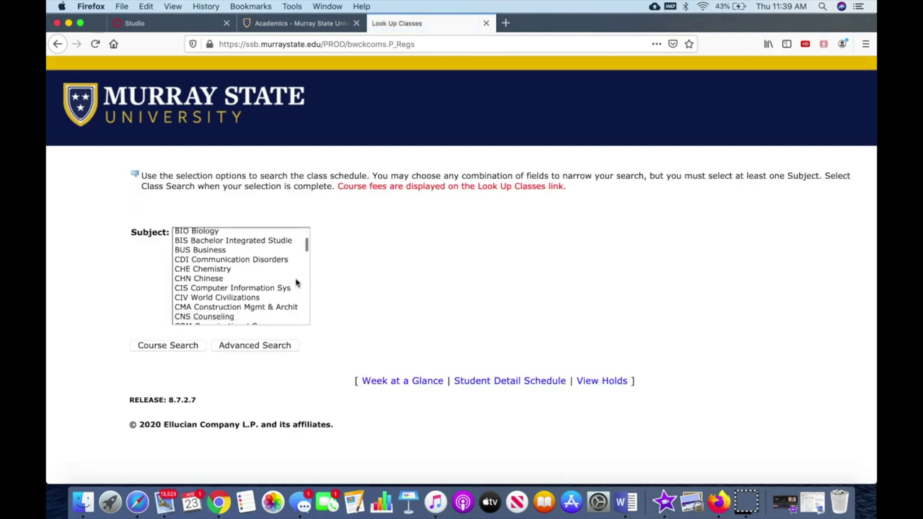
{"action": "scroll", "coordinate": [295, 282], "scroll_direction": "down", "scroll_amount": 8}
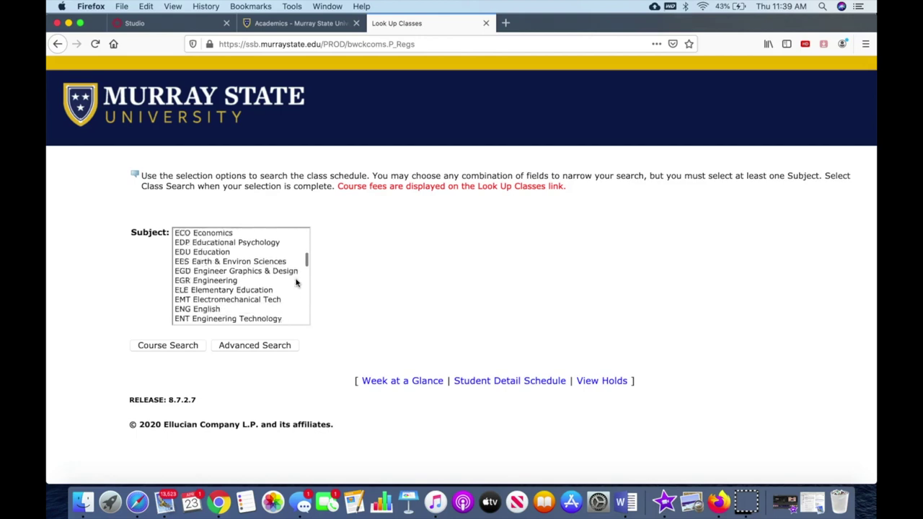
{"action": "left_click", "coordinate": [257, 285]}
{"action": "left_click", "coordinate": [165, 345]}
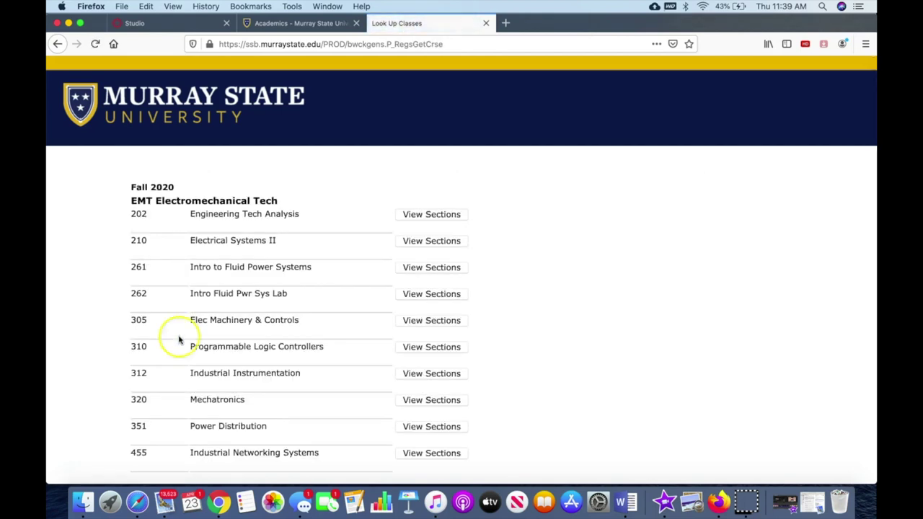
{"action": "scroll", "coordinate": [412, 277], "scroll_direction": "down", "scroll_amount": 2}
{"action": "scroll", "coordinate": [408, 279], "scroll_direction": "up", "scroll_amount": 1}
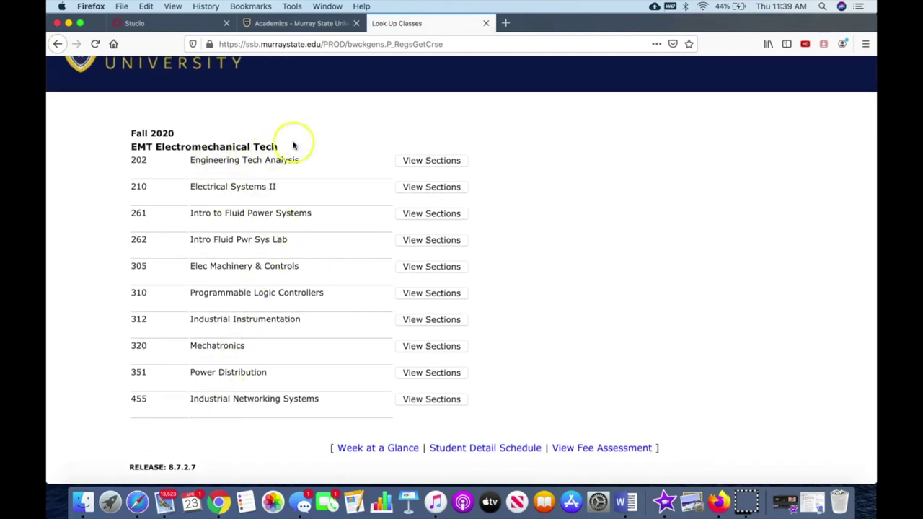
- View the sections of EMT 210 Electrical Systems II and try selecting the listed section
{"action": "left_click", "coordinate": [428, 187]}
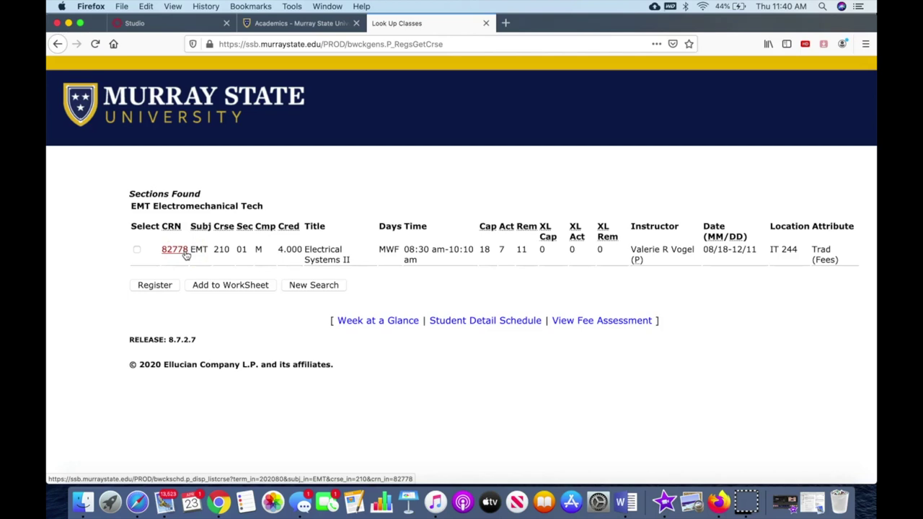
{"action": "left_click", "coordinate": [135, 250]}
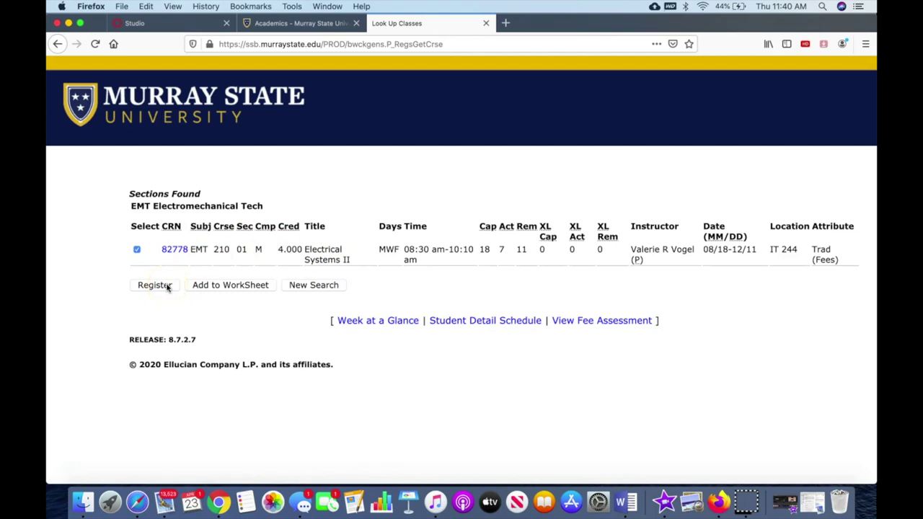
{"action": "left_click", "coordinate": [137, 249]}
- Review the EMT 210 section's section number, credit hours, title, and meeting days and time
{"action": "double_click", "coordinate": [239, 249]}
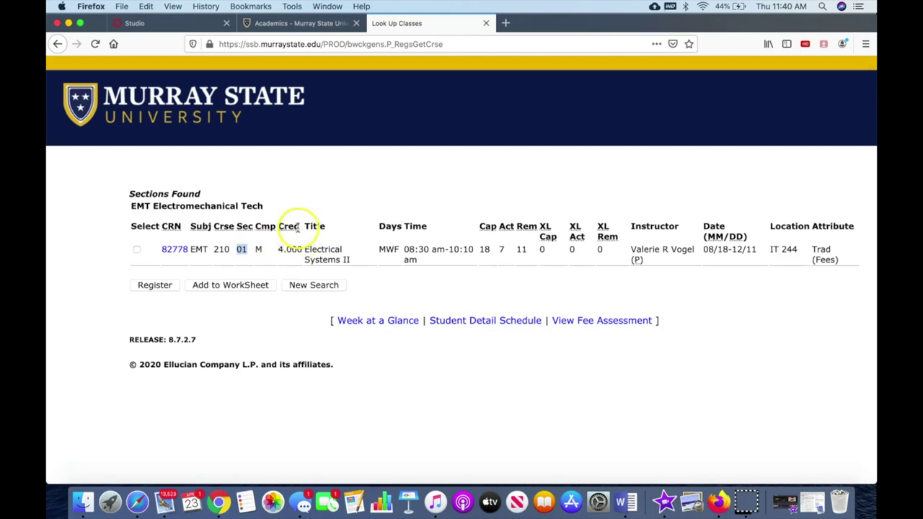
{"action": "left_click_drag", "start_coordinate": [303, 248], "coordinate": [278, 250]}
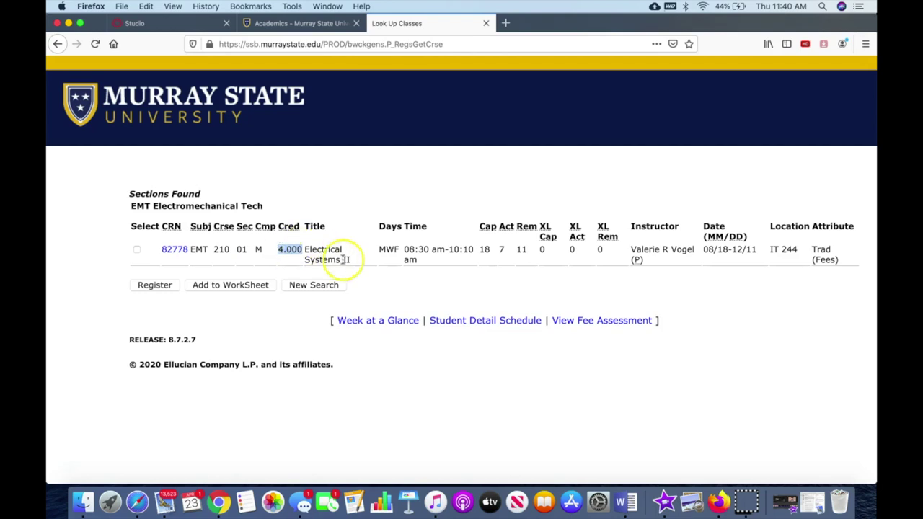
{"action": "left_click_drag", "start_coordinate": [352, 262], "coordinate": [305, 250]}
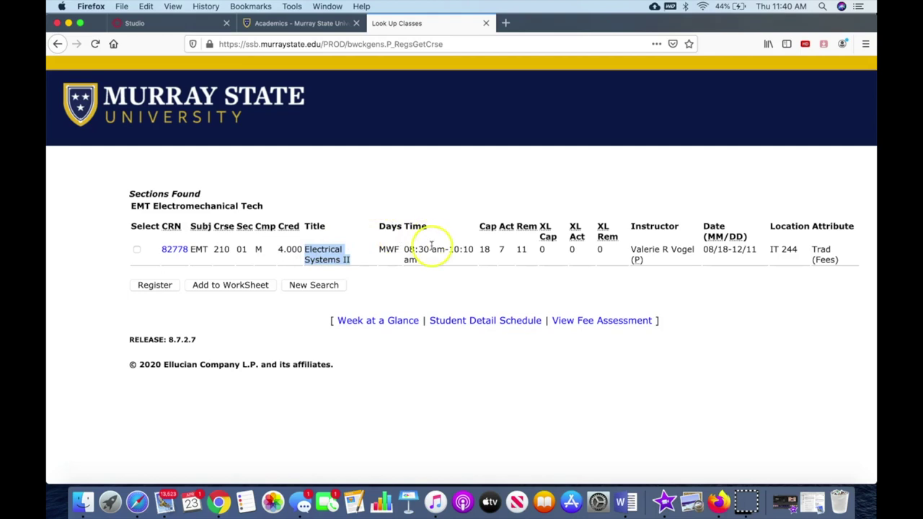
{"action": "left_click_drag", "start_coordinate": [378, 250], "coordinate": [434, 258]}
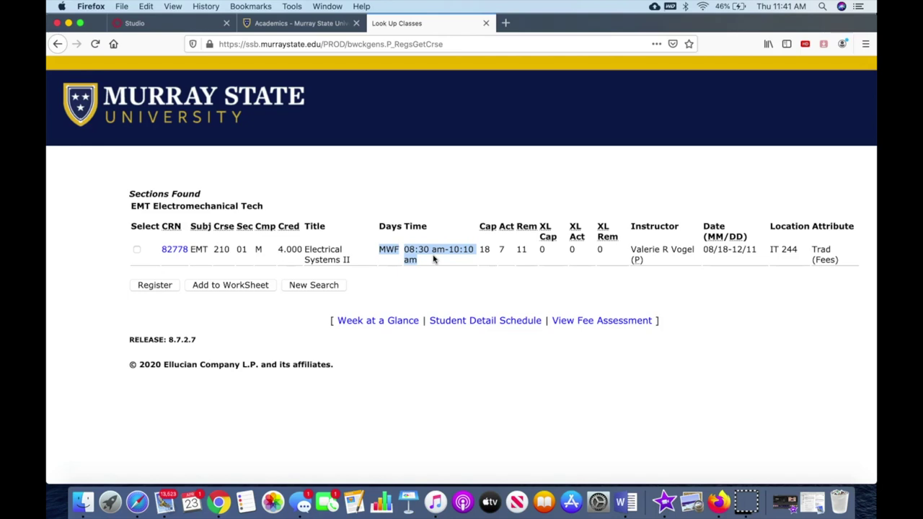
- Check the EMT 210 section's capacity, actual enrollment and remaining seats
{"action": "left_click", "coordinate": [496, 249]}
{"action": "left_click", "coordinate": [482, 248]}
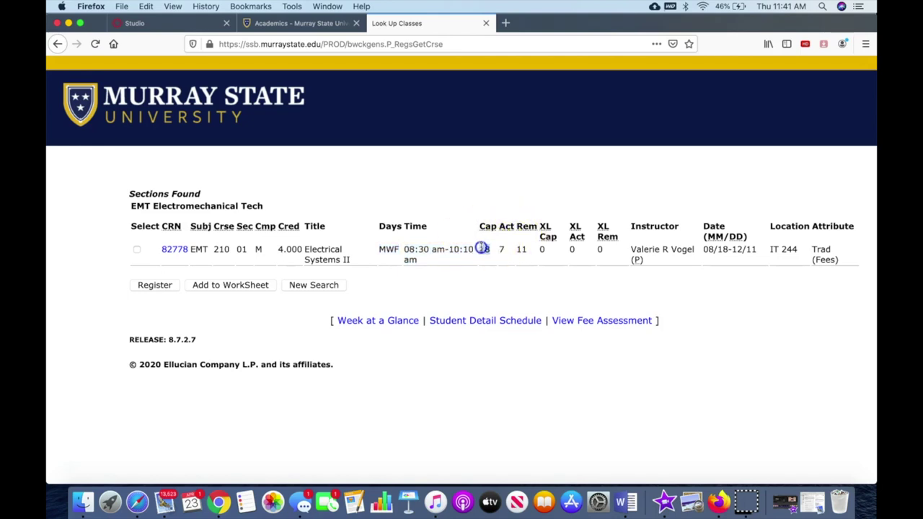
{"action": "double_click", "coordinate": [489, 251]}
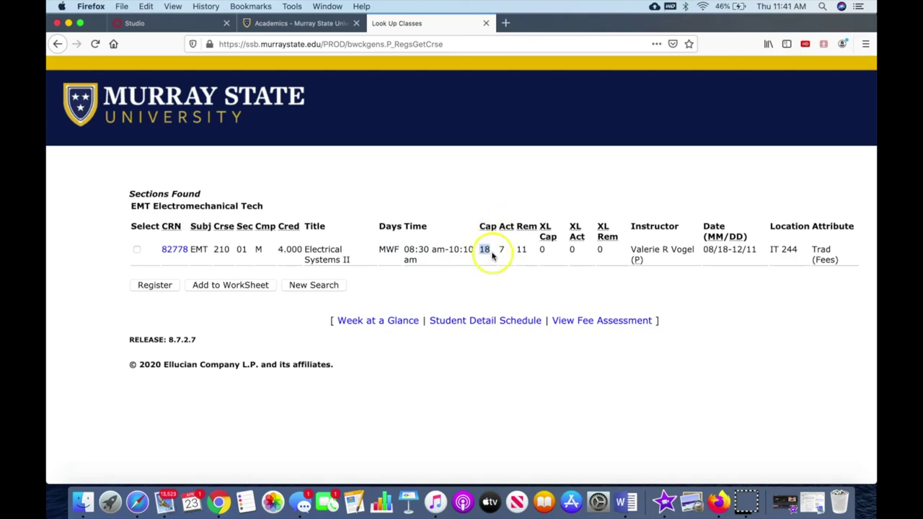
{"action": "left_click", "coordinate": [496, 249]}
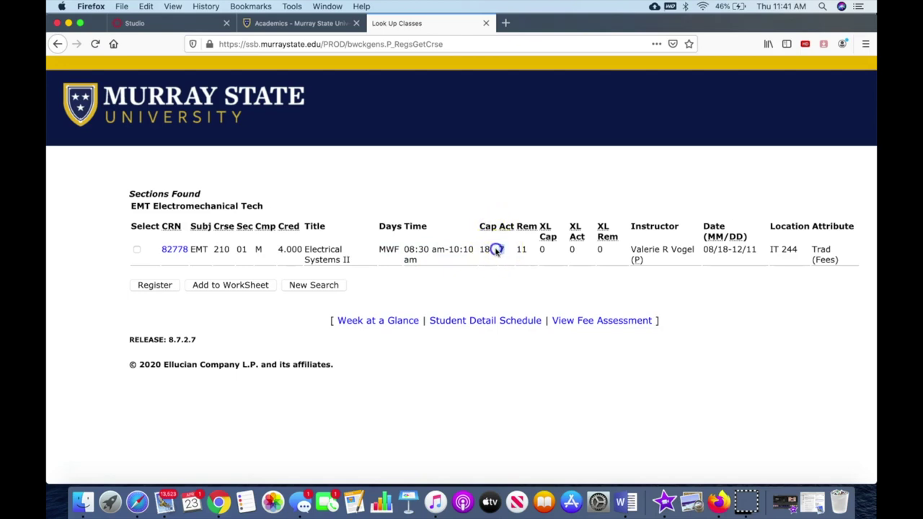
{"action": "double_click", "coordinate": [498, 250]}
{"action": "double_click", "coordinate": [520, 249]}
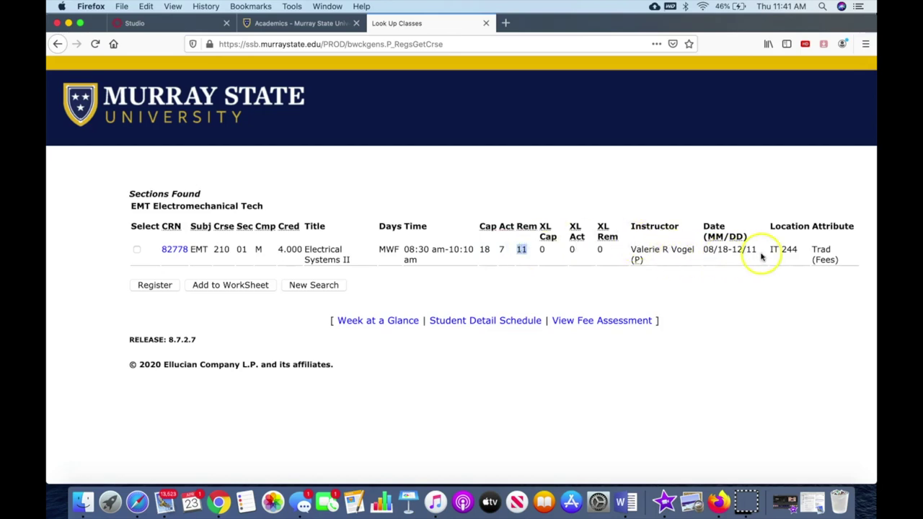
- Check the EMT 210 section's instructor, dates and location, and mark the section for selection
{"action": "left_click_drag", "start_coordinate": [757, 250], "coordinate": [633, 252]}
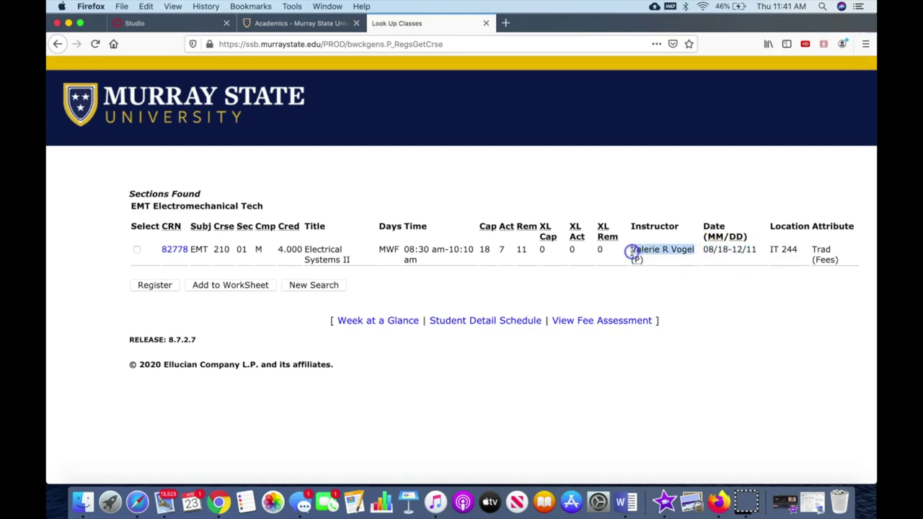
{"action": "left_click_drag", "start_coordinate": [809, 249], "coordinate": [771, 250]}
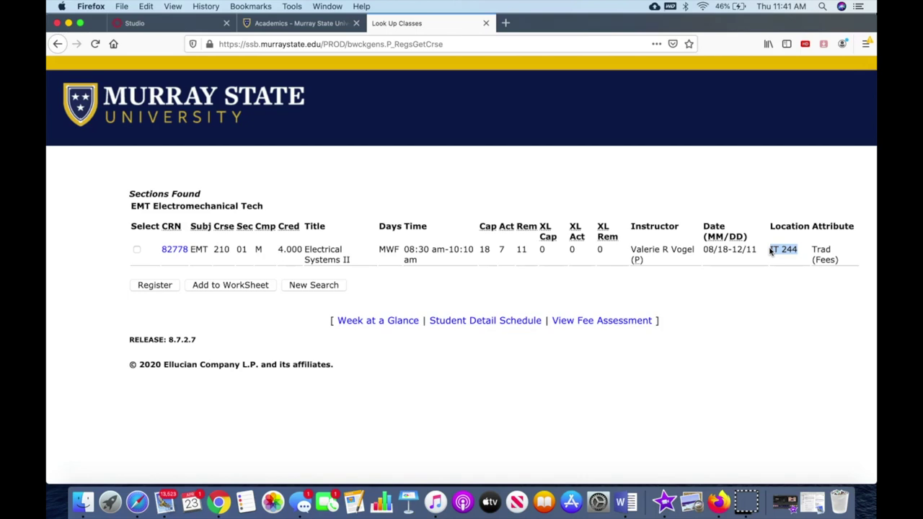
{"action": "left_click", "coordinate": [137, 250]}
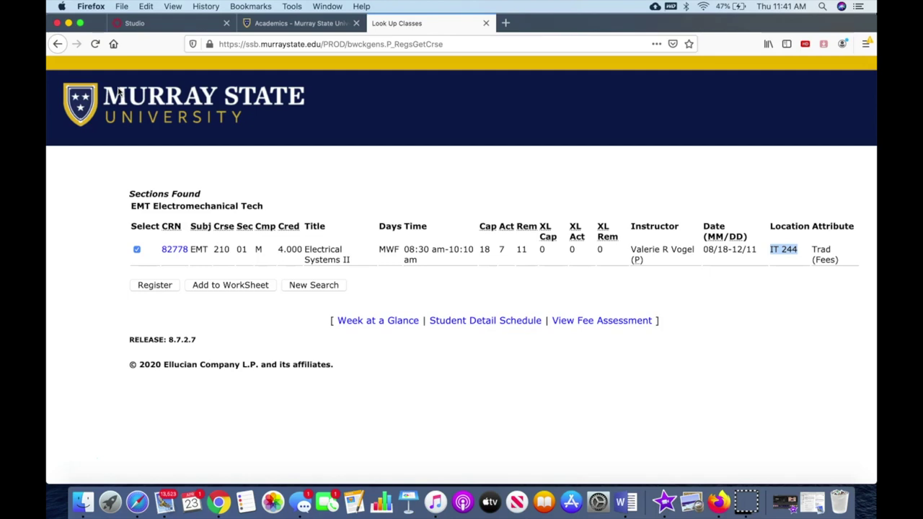
- Return to the subject list, look up CIV World Civilizations and view the sections of 201 World Civilizations I
{"action": "left_click", "coordinate": [58, 44]}
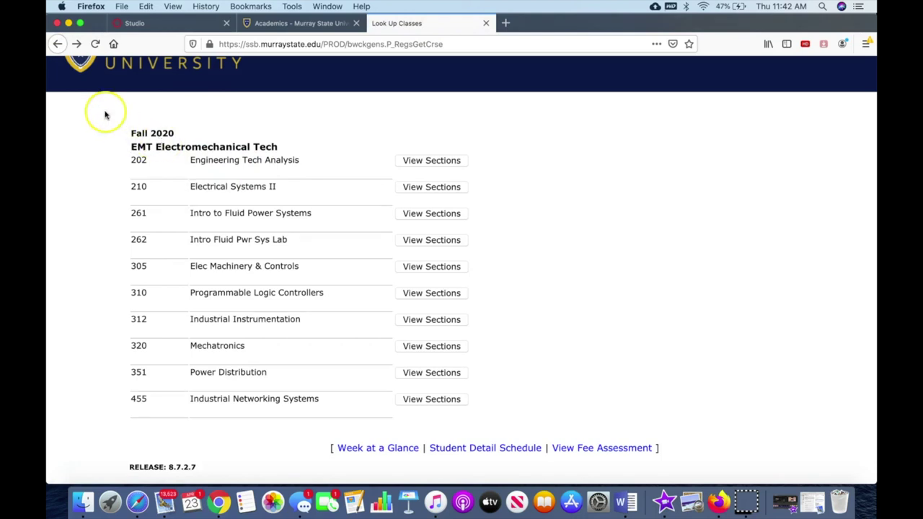
{"action": "left_click", "coordinate": [58, 44]}
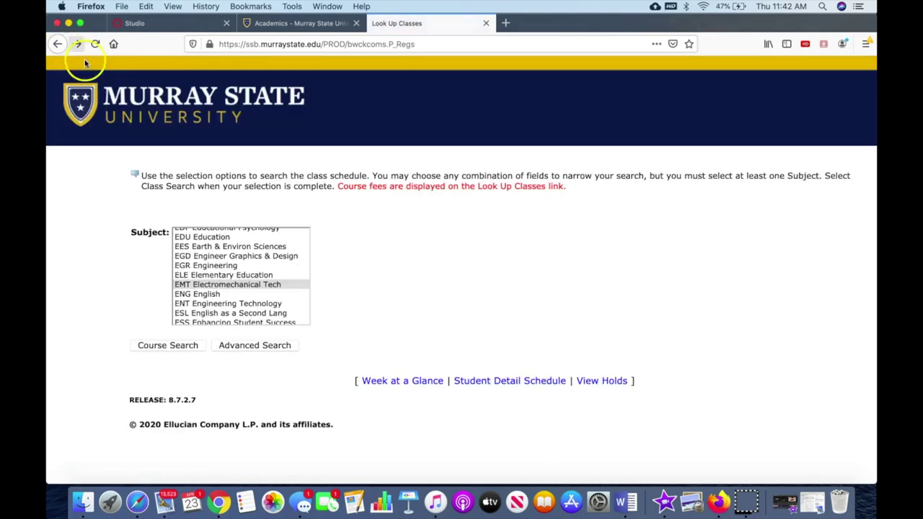
{"action": "scroll", "coordinate": [284, 285], "scroll_direction": "up", "scroll_amount": 3}
{"action": "scroll", "coordinate": [285, 287], "scroll_direction": "up", "scroll_amount": 1}
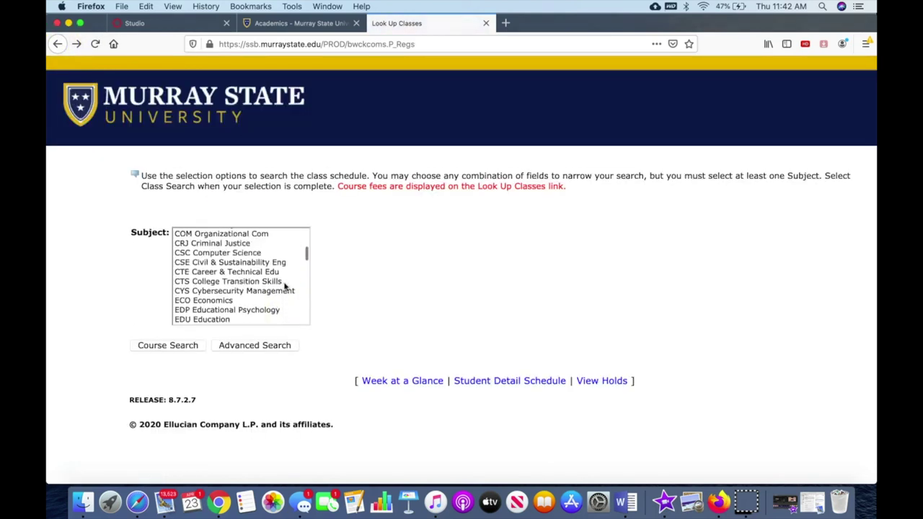
{"action": "scroll", "coordinate": [285, 287], "scroll_direction": "up", "scroll_amount": 2}
{"action": "double_click", "coordinate": [281, 238]}
{"action": "left_click", "coordinate": [431, 215]}
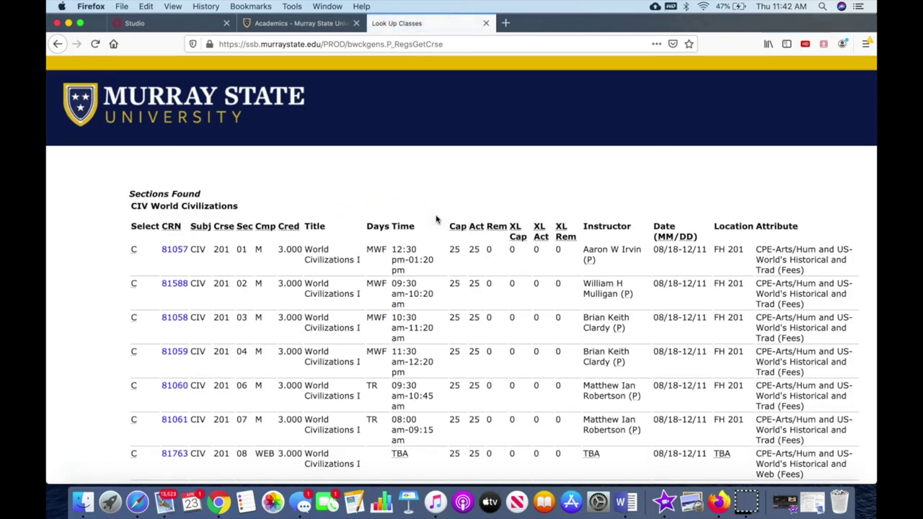
- Examine the closed CIV 201 sections, comparing capacity, actual enrollment and remaining seats, and return to the CIV course list
{"action": "left_click", "coordinate": [139, 248]}
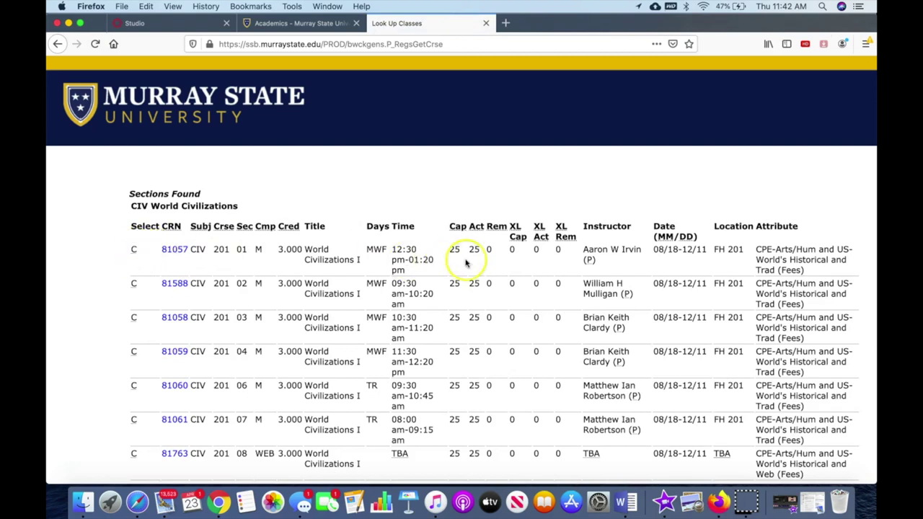
{"action": "scroll", "coordinate": [466, 263], "scroll_direction": "down", "scroll_amount": 1}
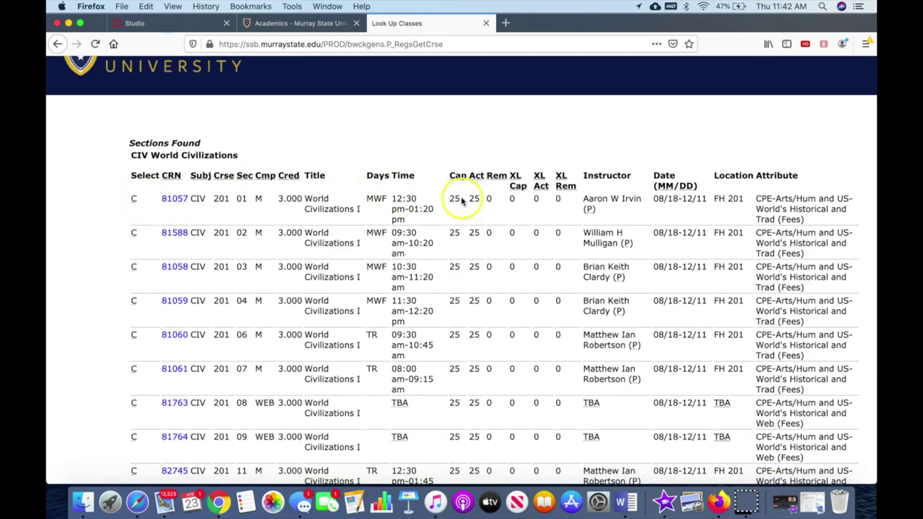
{"action": "left_click_drag", "start_coordinate": [452, 196], "coordinate": [476, 198]}
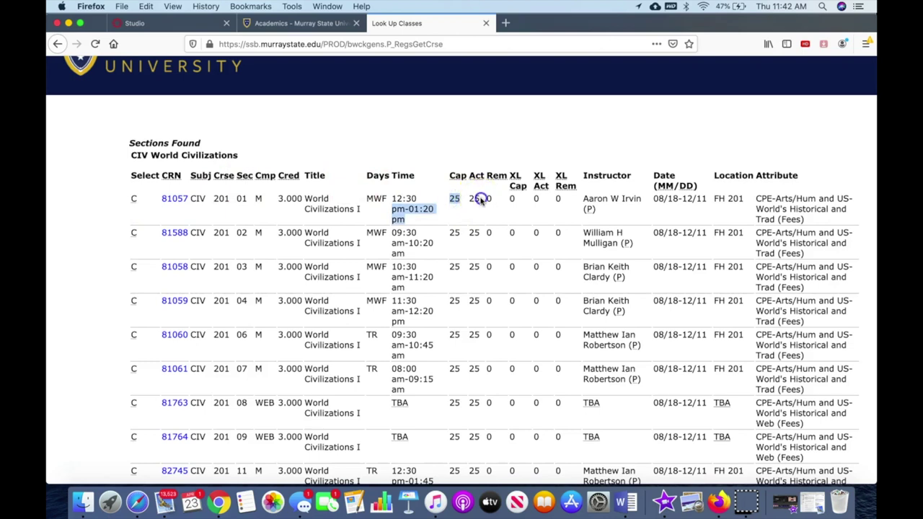
{"action": "double_click", "coordinate": [474, 199]}
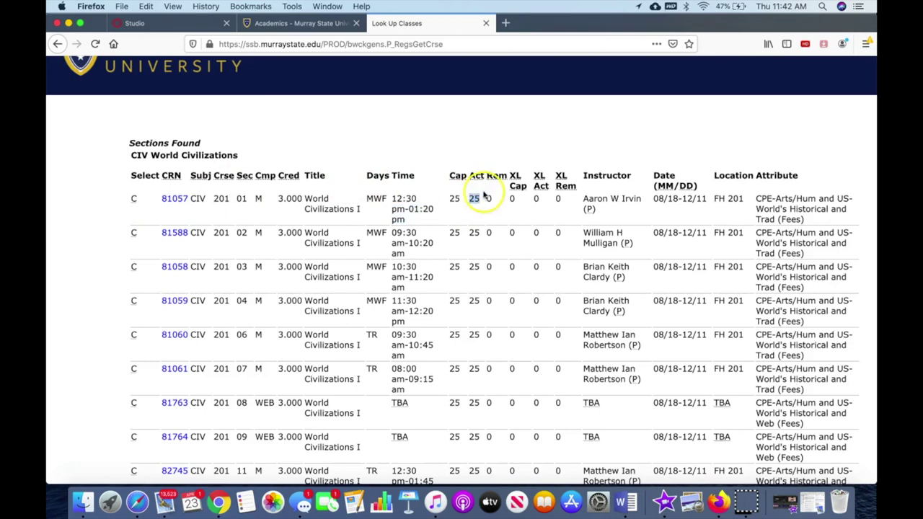
{"action": "left_click", "coordinate": [483, 197]}
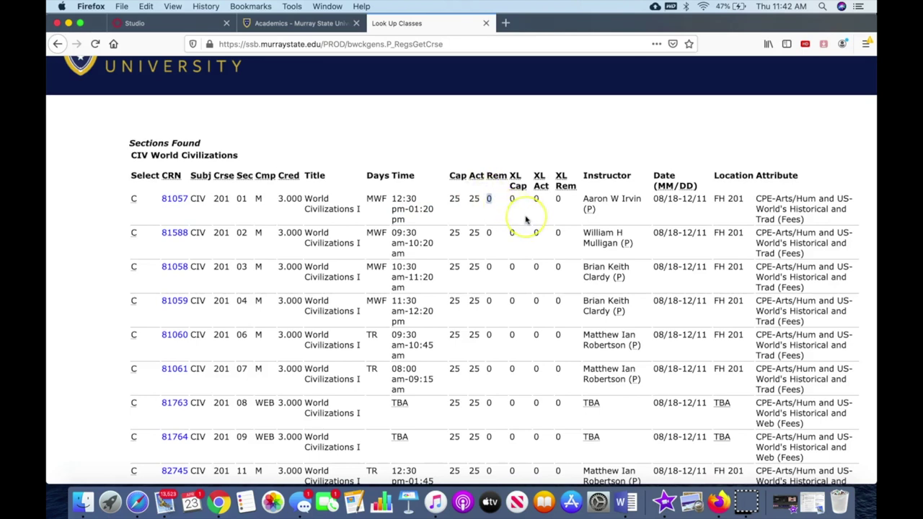
{"action": "scroll", "coordinate": [525, 220], "scroll_direction": "down", "scroll_amount": 3}
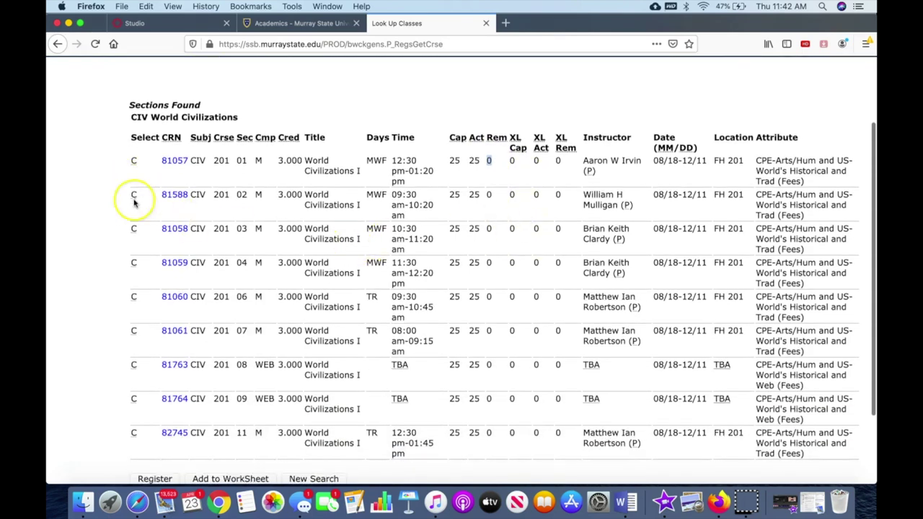
{"action": "scroll", "coordinate": [137, 243], "scroll_direction": "down", "scroll_amount": 5}
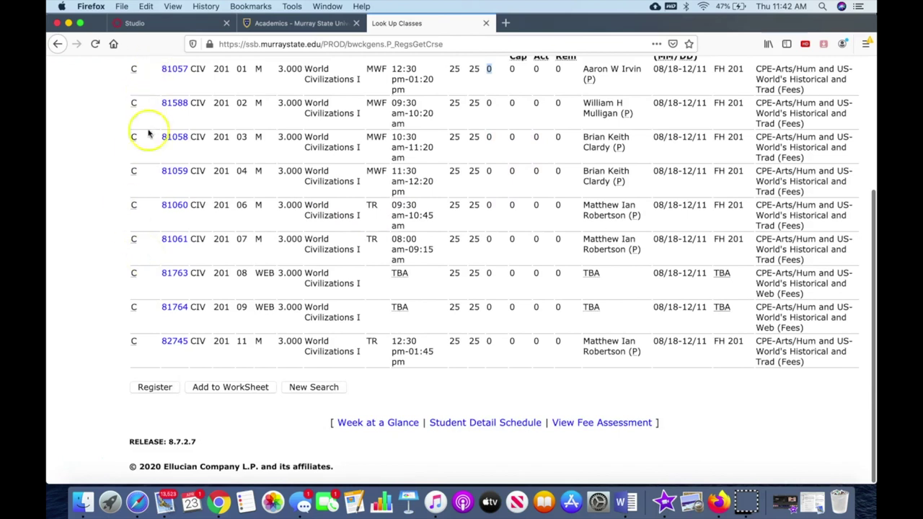
{"action": "scroll", "coordinate": [173, 178], "scroll_direction": "up", "scroll_amount": 10}
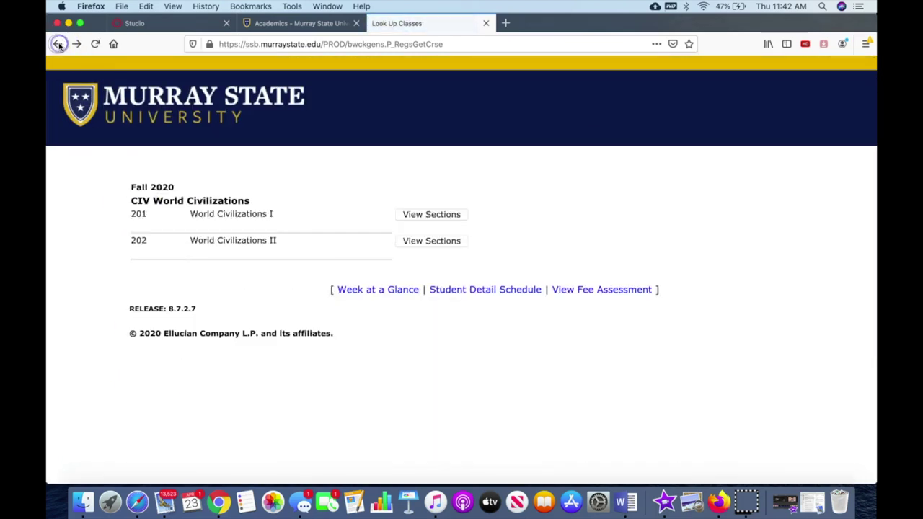
- View the sections of CIV 202 World Civilizations II and examine which ones are open or closed
{"action": "left_click", "coordinate": [430, 241]}
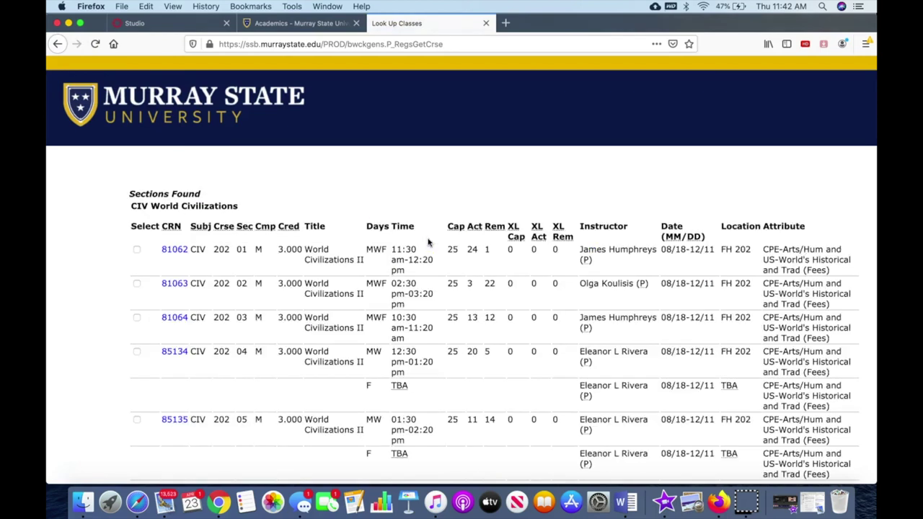
{"action": "scroll", "coordinate": [393, 268], "scroll_direction": "down", "scroll_amount": 3}
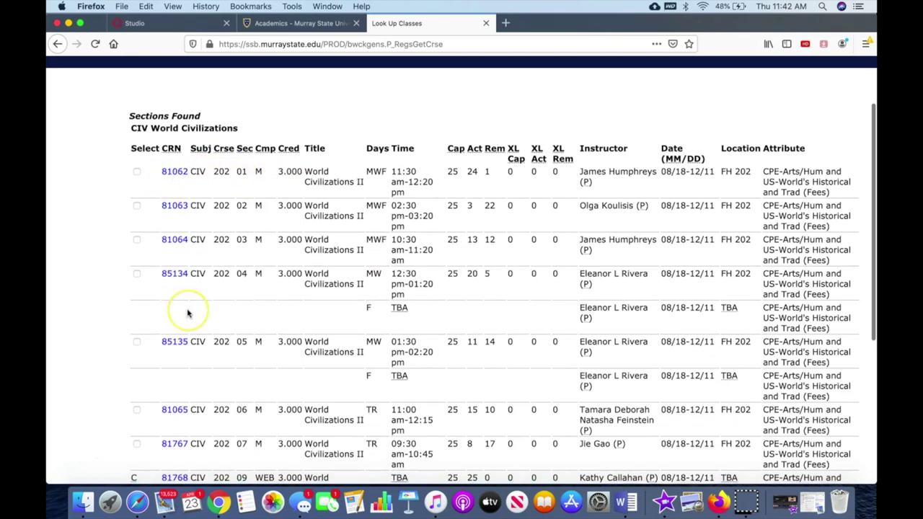
{"action": "scroll", "coordinate": [186, 313], "scroll_direction": "down", "scroll_amount": 3}
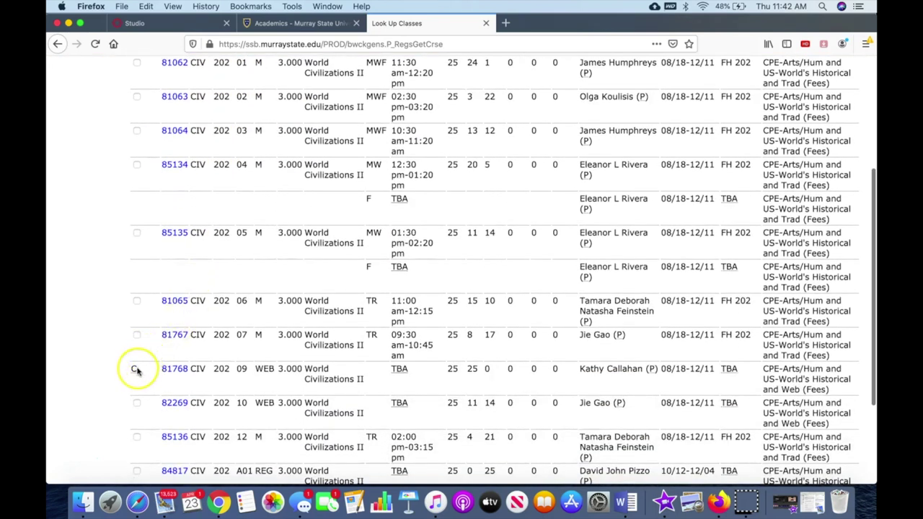
{"action": "scroll", "coordinate": [166, 348], "scroll_direction": "up", "scroll_amount": 5}
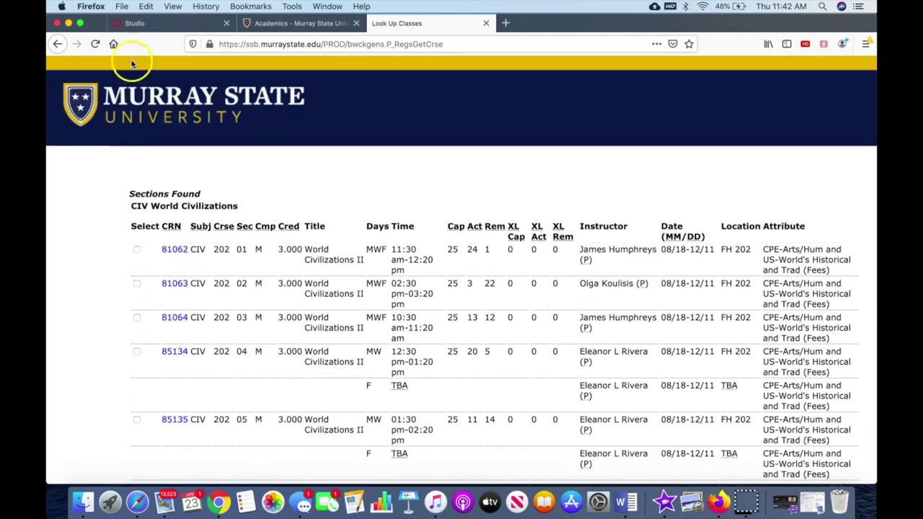
- Go back through the class search pages to the Add Classes Worksheet
{"action": "left_click", "coordinate": [58, 44]}
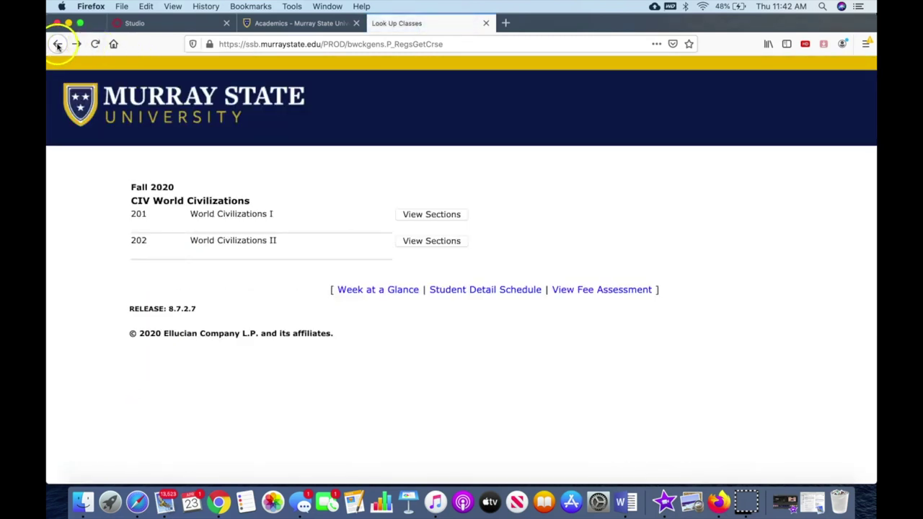
{"action": "left_click", "coordinate": [57, 44]}
{"action": "left_click", "coordinate": [58, 44]}
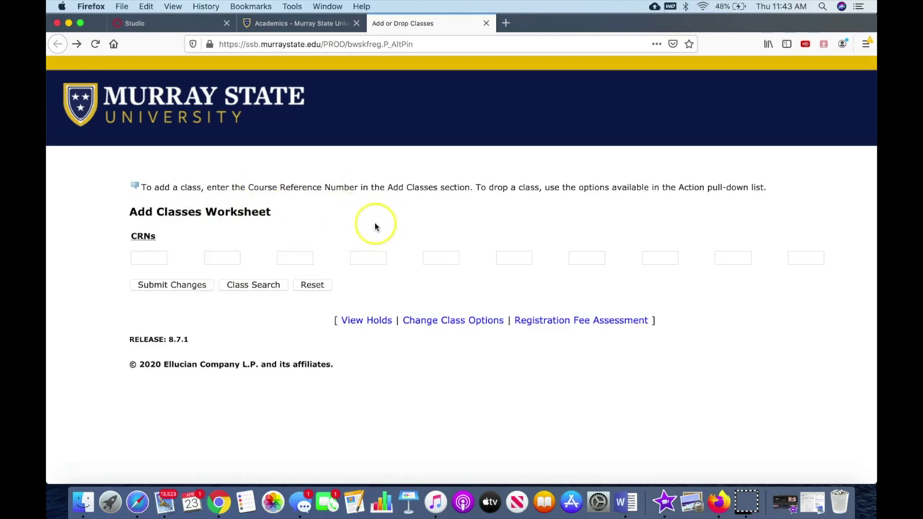
- Return to the Academics page and open View/Print My Schedule from its Registration links
{"action": "key", "text": "ctrl+shift+Tab"}
{"action": "scroll", "coordinate": [657, 308], "scroll_direction": "down", "scroll_amount": 4}
{"action": "scroll", "coordinate": [658, 309], "scroll_direction": "up", "scroll_amount": 10}
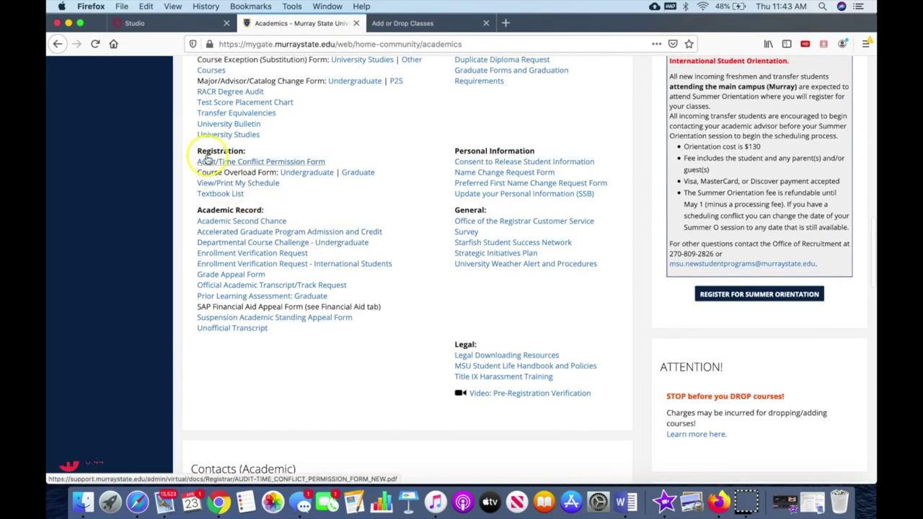
{"action": "left_click", "coordinate": [236, 183]}
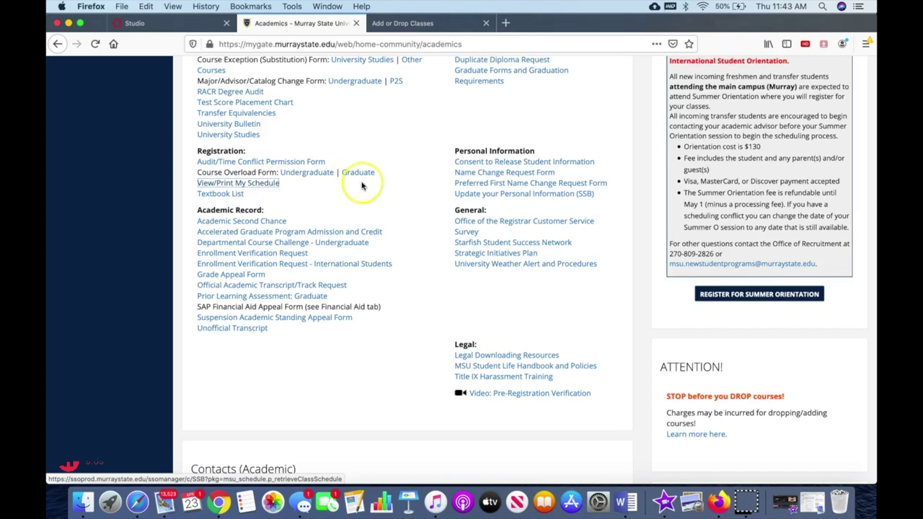
- Close the Academics and Add or Drop Classes pages
{"action": "scroll", "coordinate": [361, 185], "scroll_direction": "up", "scroll_amount": 15}
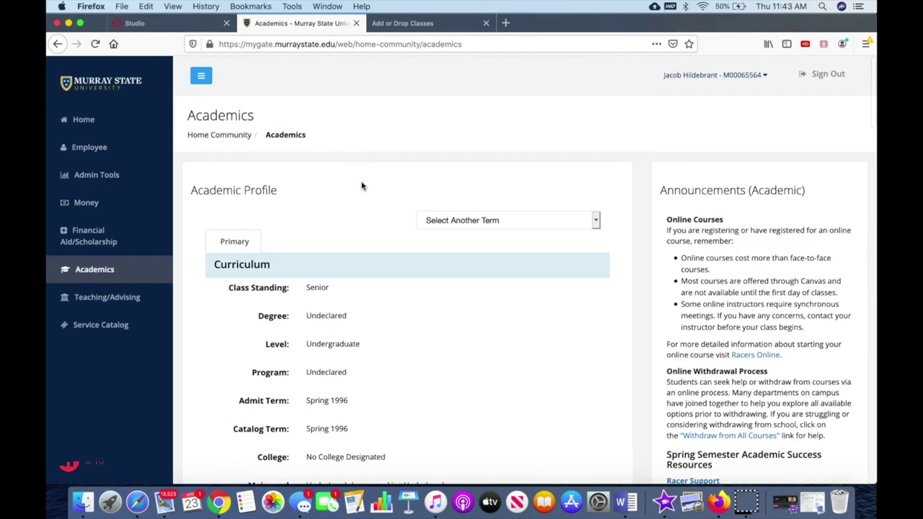
{"action": "left_click", "coordinate": [356, 23]}
{"action": "left_click", "coordinate": [356, 24]}
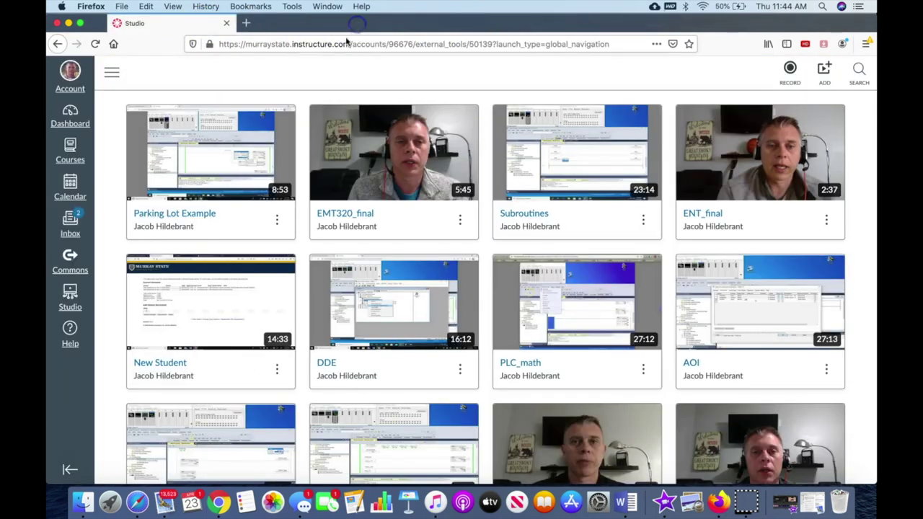
{"action": "key", "text": "super+t"}
{"action": "type", "text": "www.murraystate.edu"}
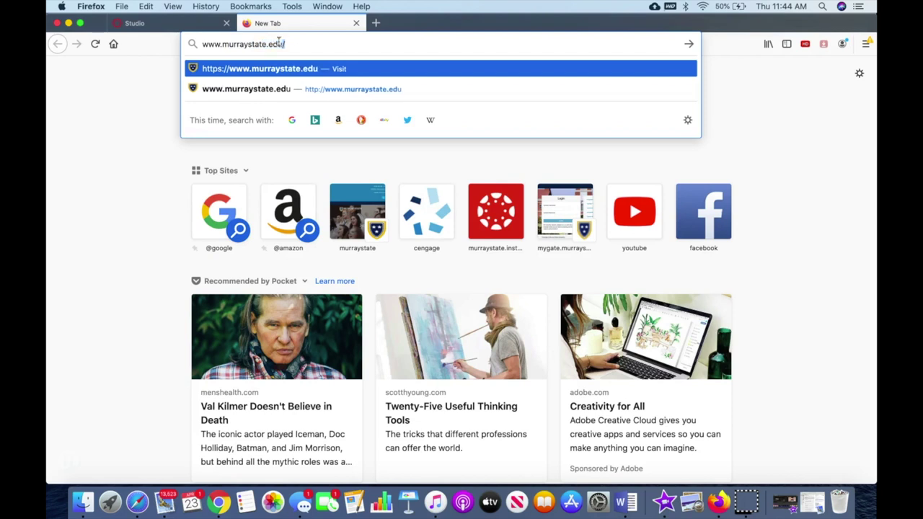
{"action": "key", "text": "Return"}
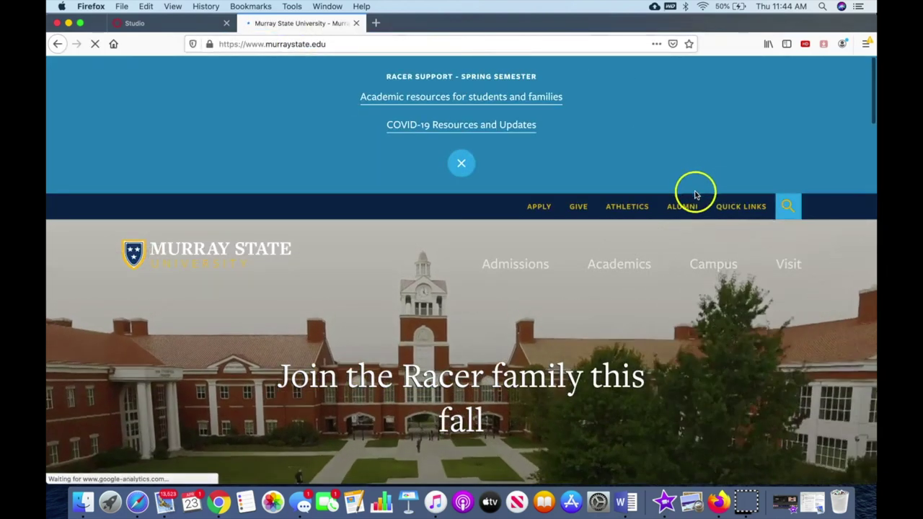
{"action": "left_click", "coordinate": [727, 205]}
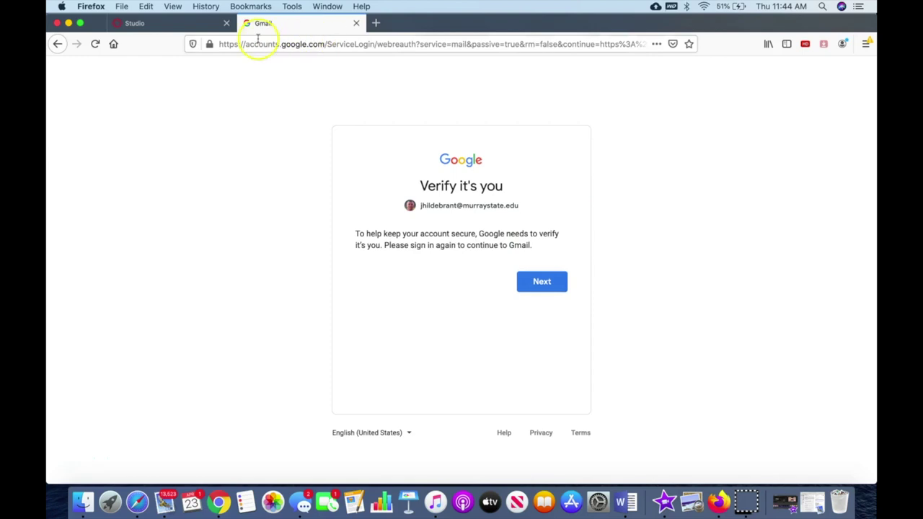
- Return to the Murray State homepage and open Canvas from its Quick Links
{"action": "left_click", "coordinate": [60, 45]}
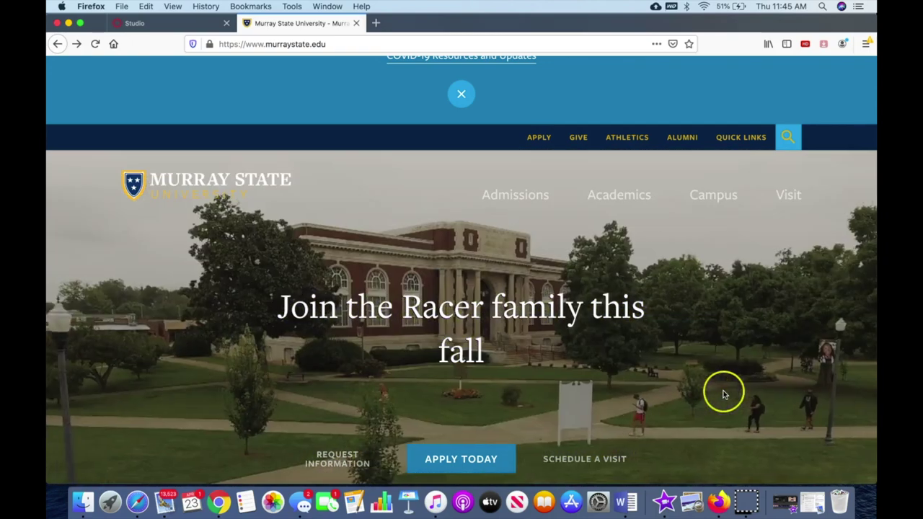
{"action": "scroll", "coordinate": [724, 393], "scroll_direction": "down", "scroll_amount": 2}
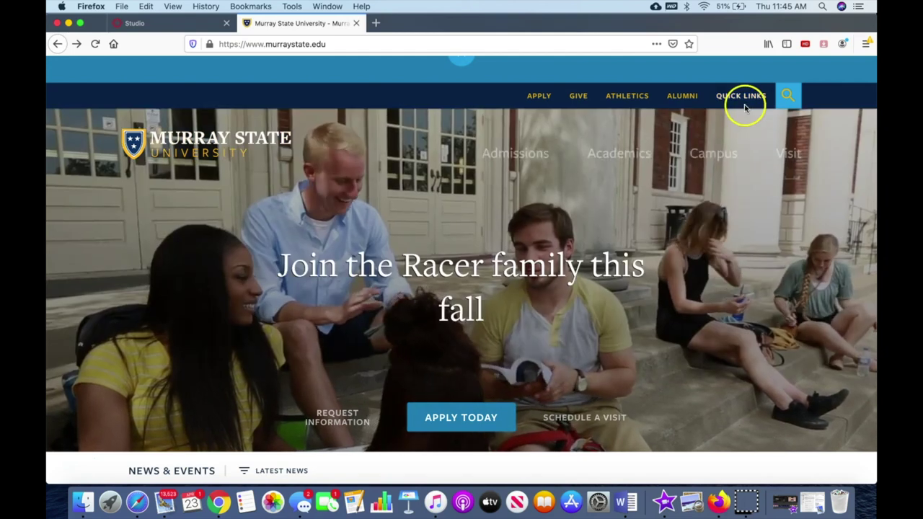
{"action": "left_click", "coordinate": [743, 95]}
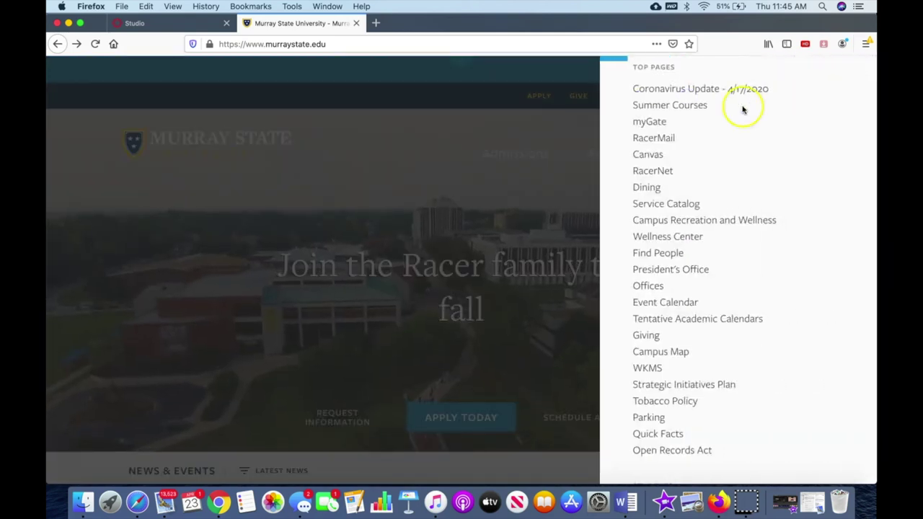
{"action": "left_click", "coordinate": [647, 157]}
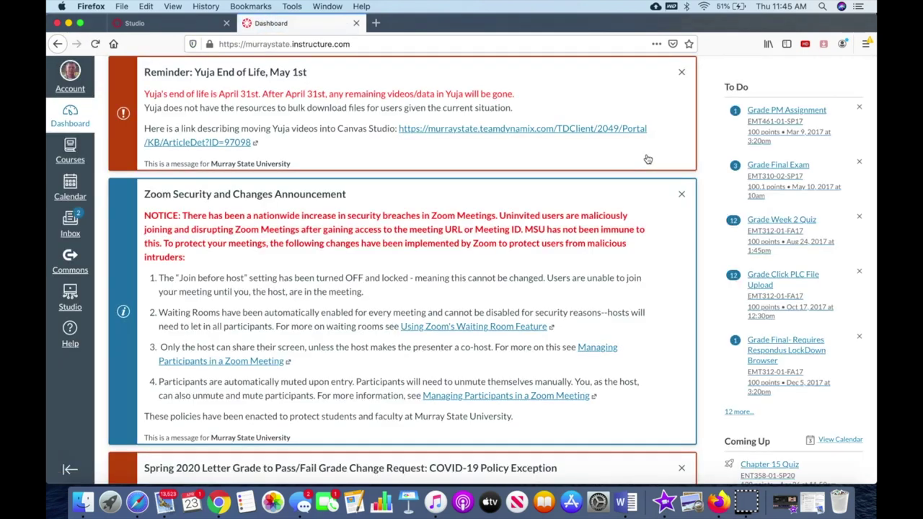
- Examine the course cards on the Canvas Dashboard below the announcements, including the spring and summer 2020 courses
{"action": "scroll", "coordinate": [600, 237], "scroll_direction": "down", "scroll_amount": 12}
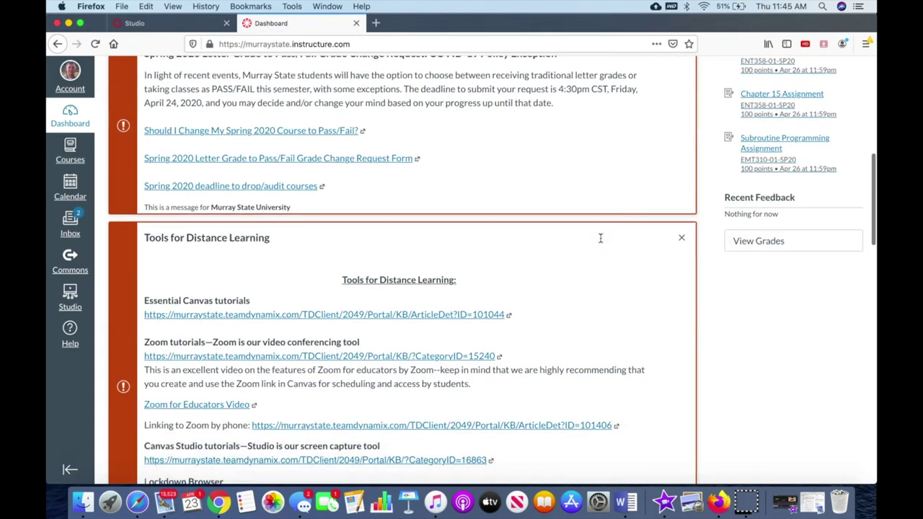
{"action": "scroll", "coordinate": [594, 233], "scroll_direction": "down", "scroll_amount": 12}
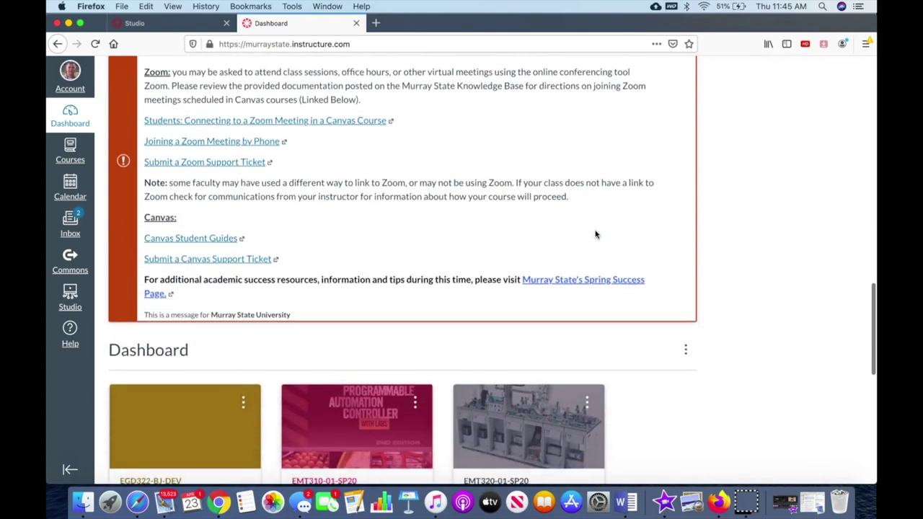
{"action": "scroll", "coordinate": [621, 243], "scroll_direction": "down", "scroll_amount": 3}
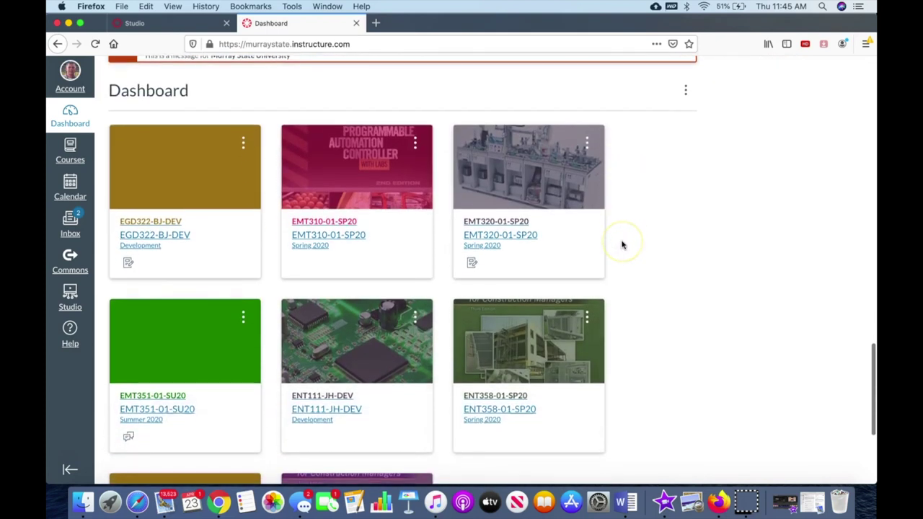
{"action": "scroll", "coordinate": [183, 153], "scroll_direction": "down", "scroll_amount": 3}
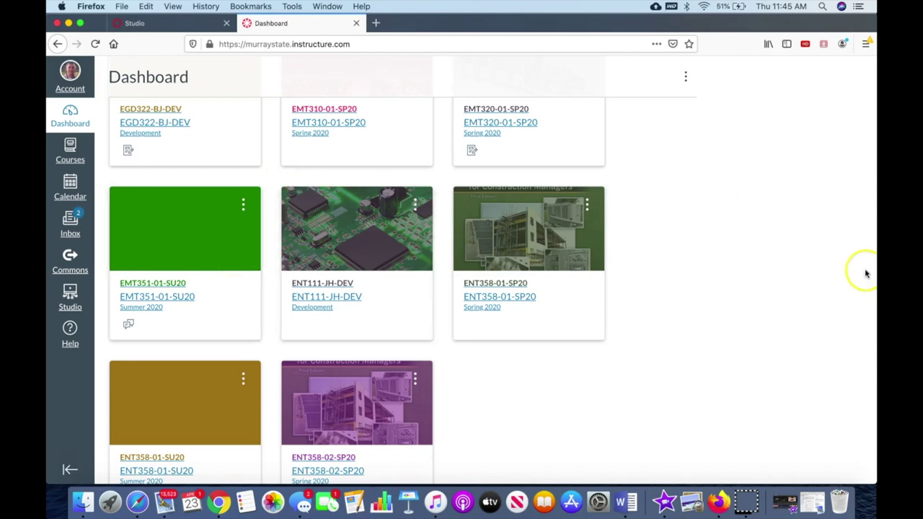
{"action": "scroll", "coordinate": [700, 262], "scroll_direction": "up", "scroll_amount": 2}
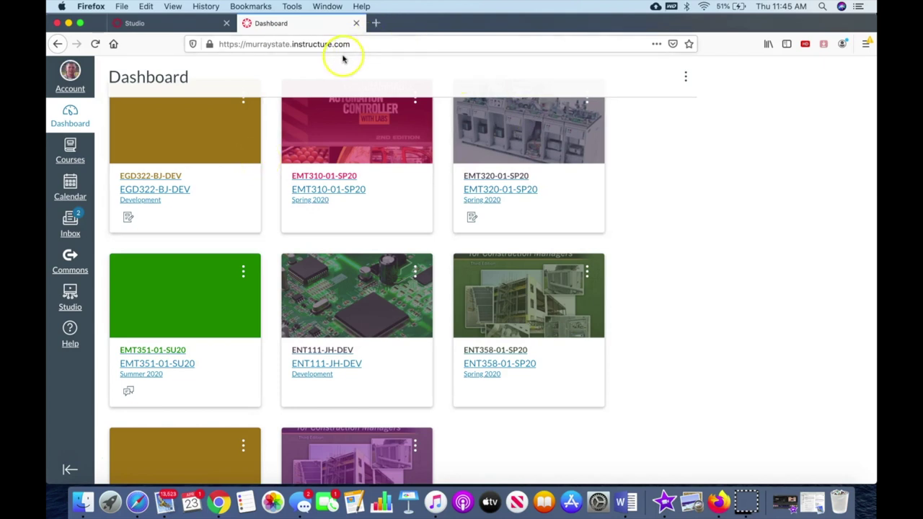
{"action": "scroll", "coordinate": [643, 227], "scroll_direction": "up", "scroll_amount": 3}
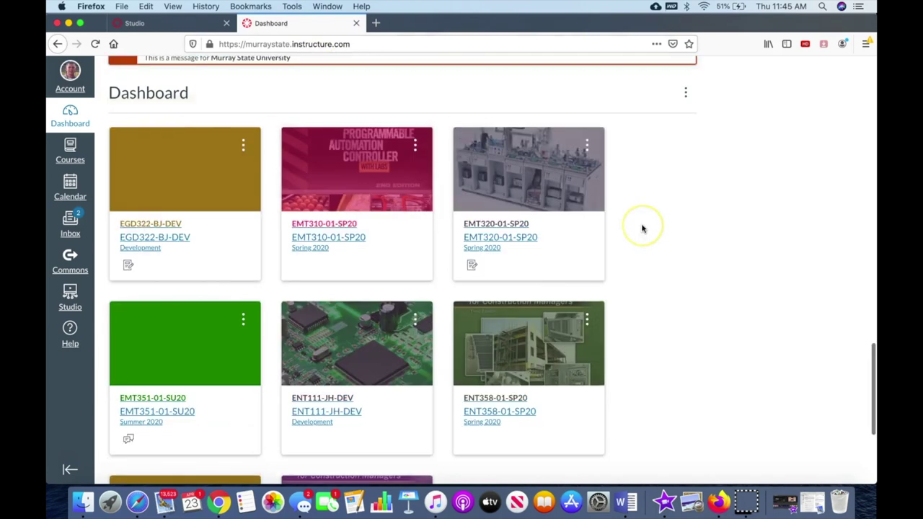
{"action": "scroll", "coordinate": [641, 227], "scroll_direction": "down", "scroll_amount": 2}
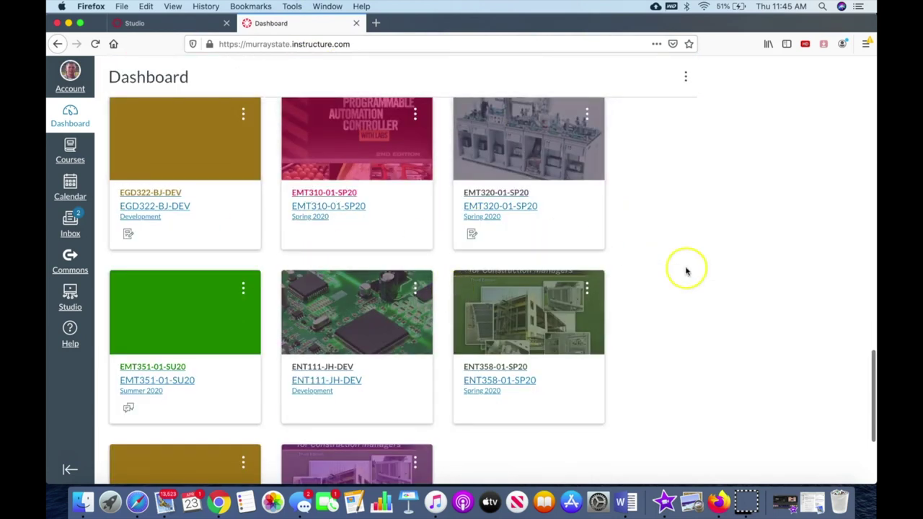
{"action": "scroll", "coordinate": [686, 271], "scroll_direction": "up", "scroll_amount": 7}
{"action": "scroll", "coordinate": [685, 271], "scroll_direction": "up", "scroll_amount": 9}
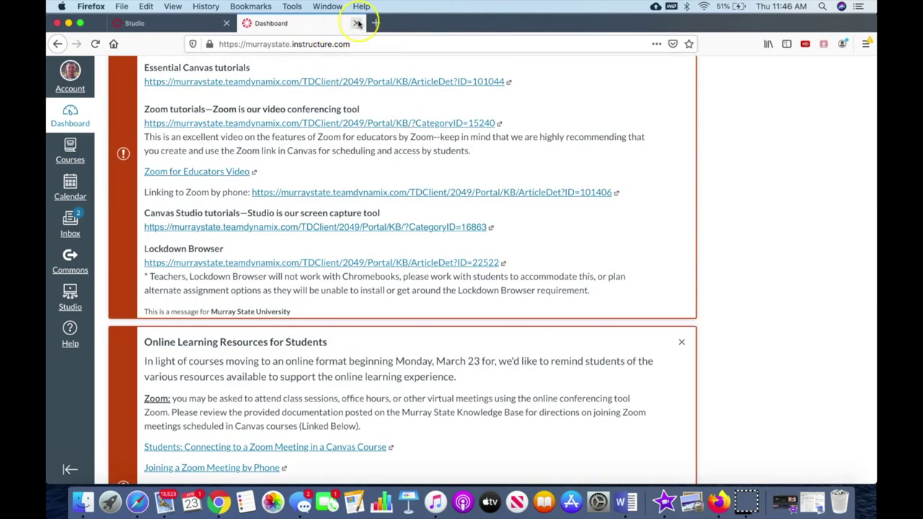